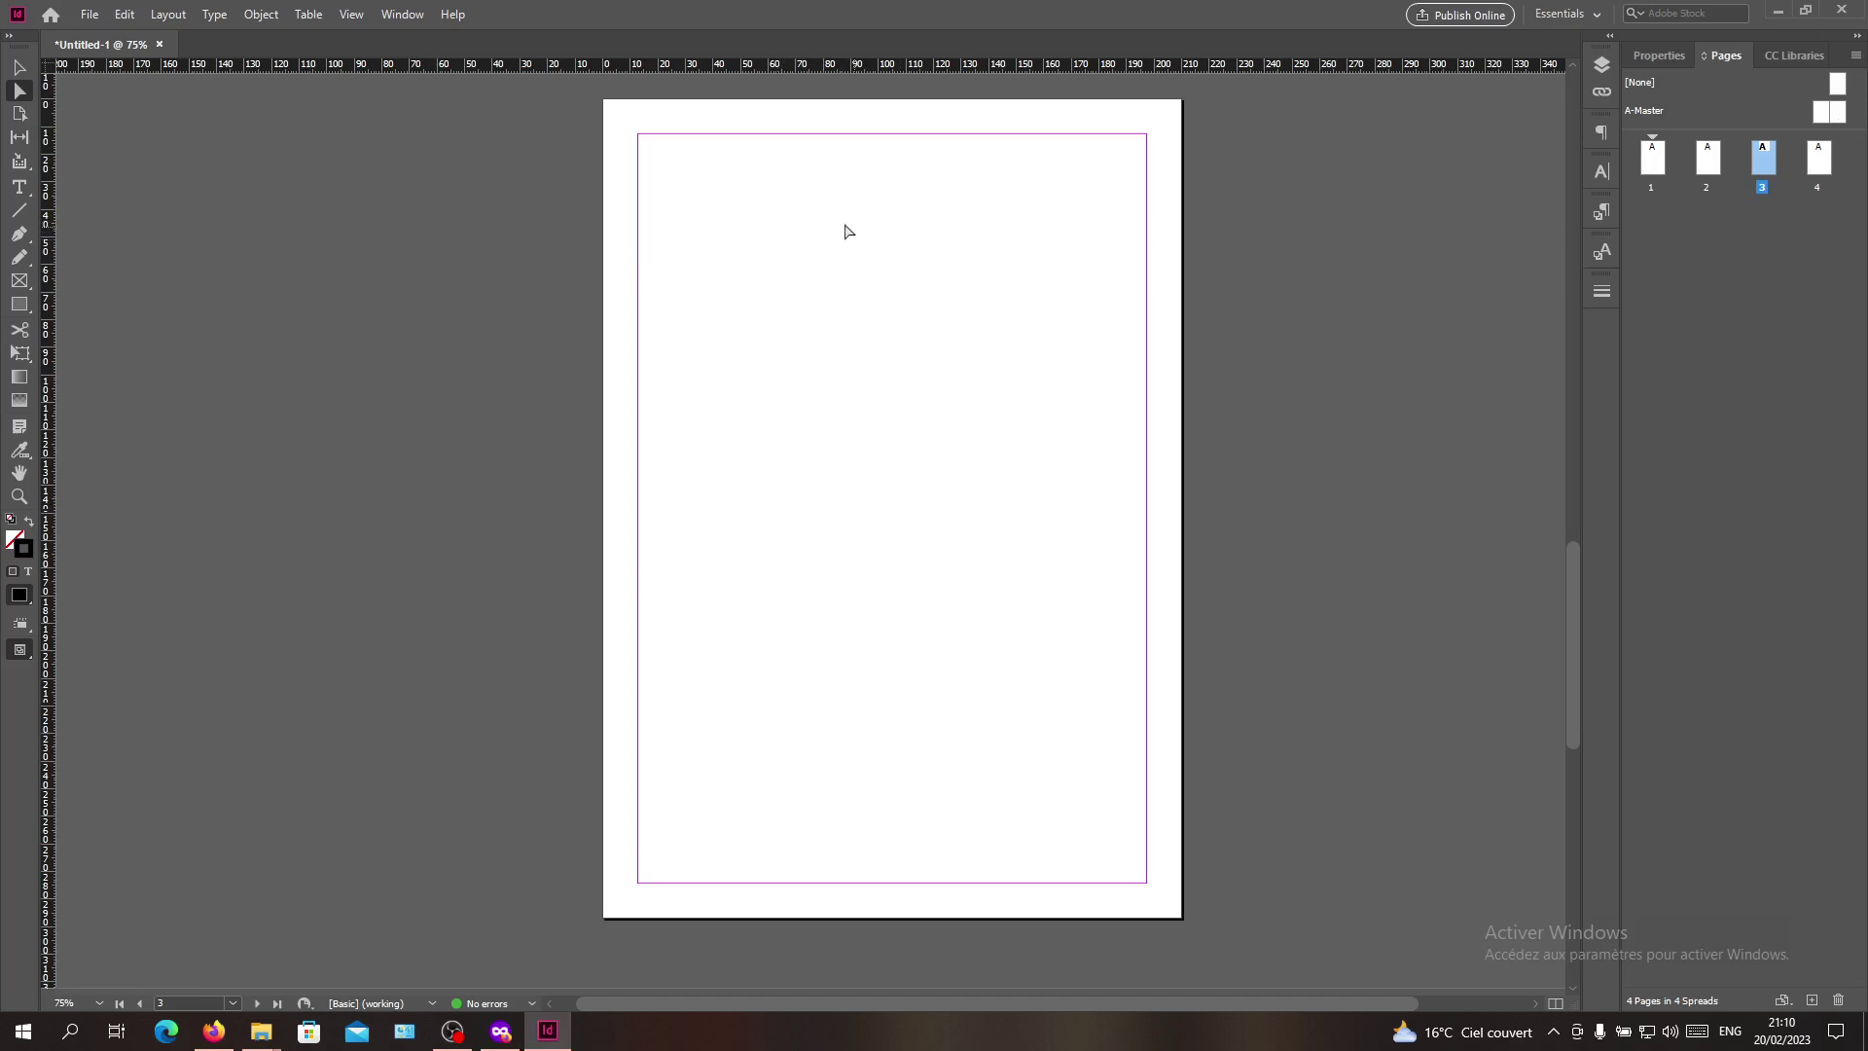
# Step: Draw a text frame near the top of the page and type google.com
pyautogui.click(19, 188)
pyautogui.moveTo(731, 203); pyautogui.dragTo(937, 303)
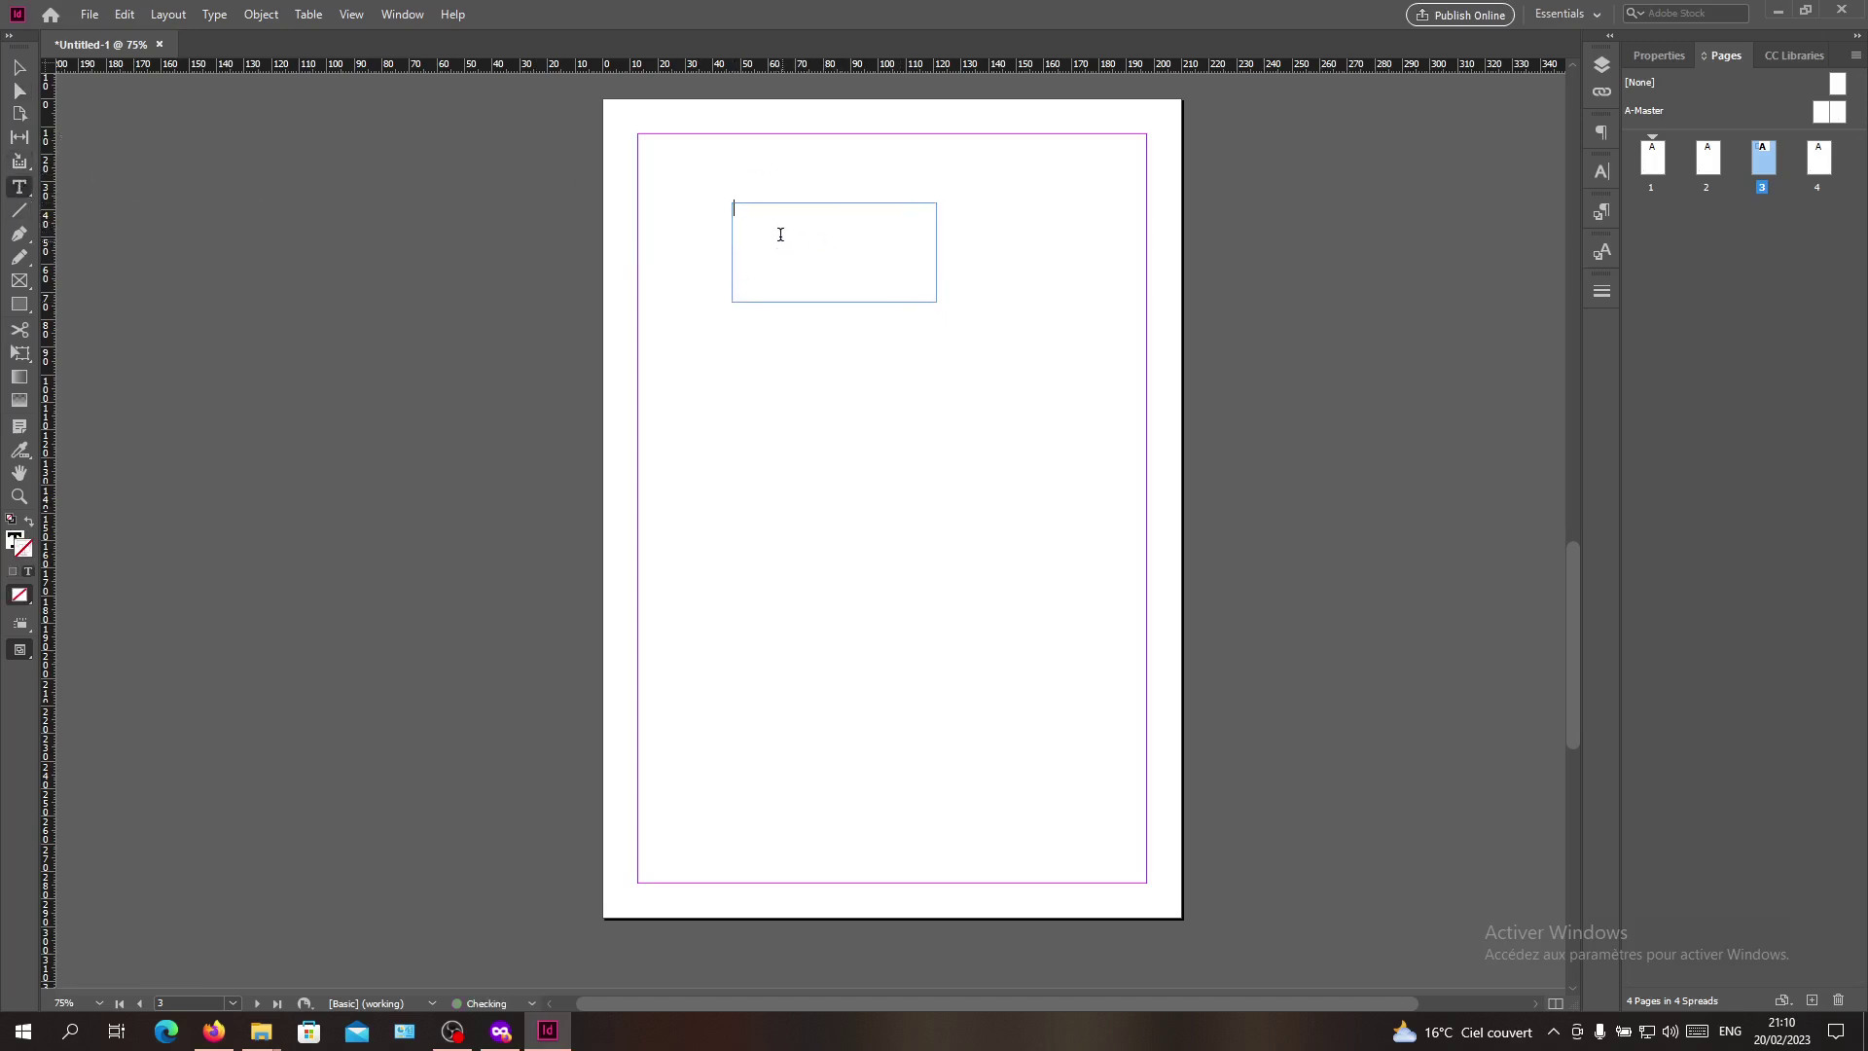
pyautogui.write('H')
pyautogui.press('BackSpace')
# Step: Select google.com and enlarge it to 36 pt in the Properties panel
pyautogui.click(1657, 55)
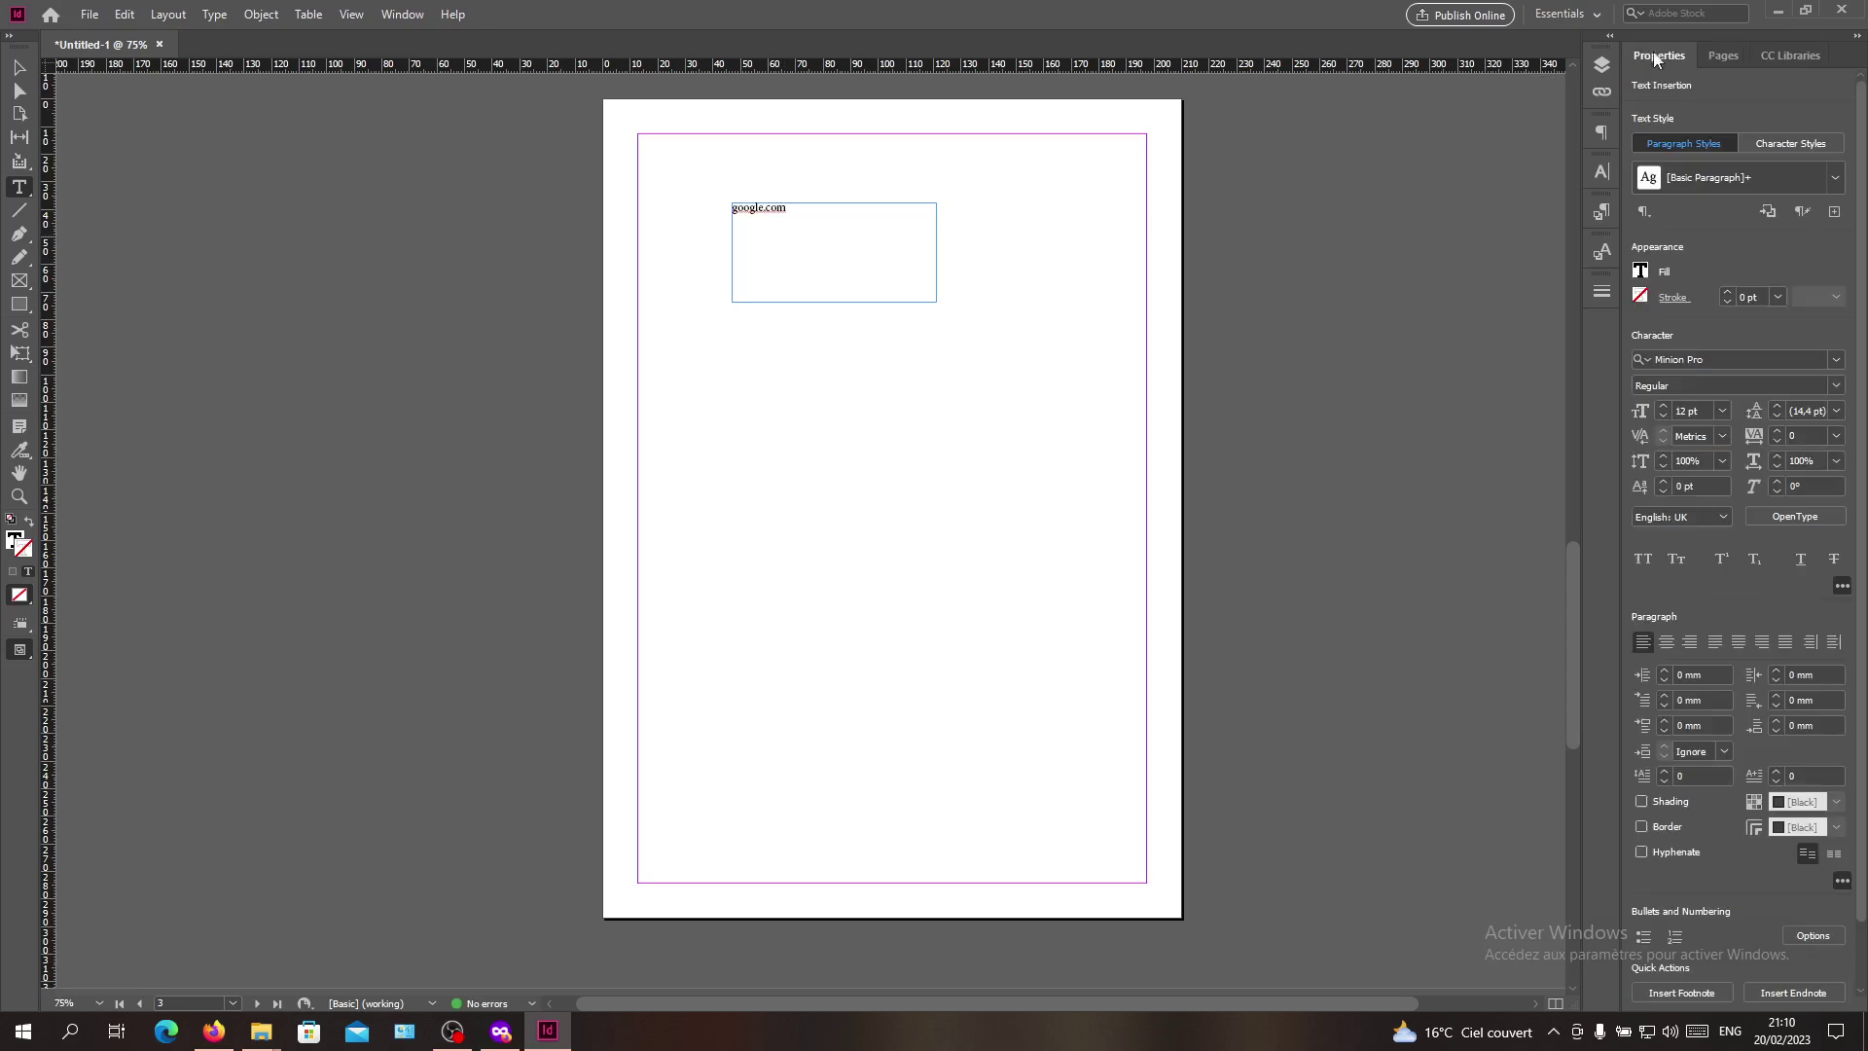
pyautogui.click(1662, 405)
pyautogui.click(1661, 405)
pyautogui.hotkey('ctrl', 'a')
pyautogui.click(1662, 408)
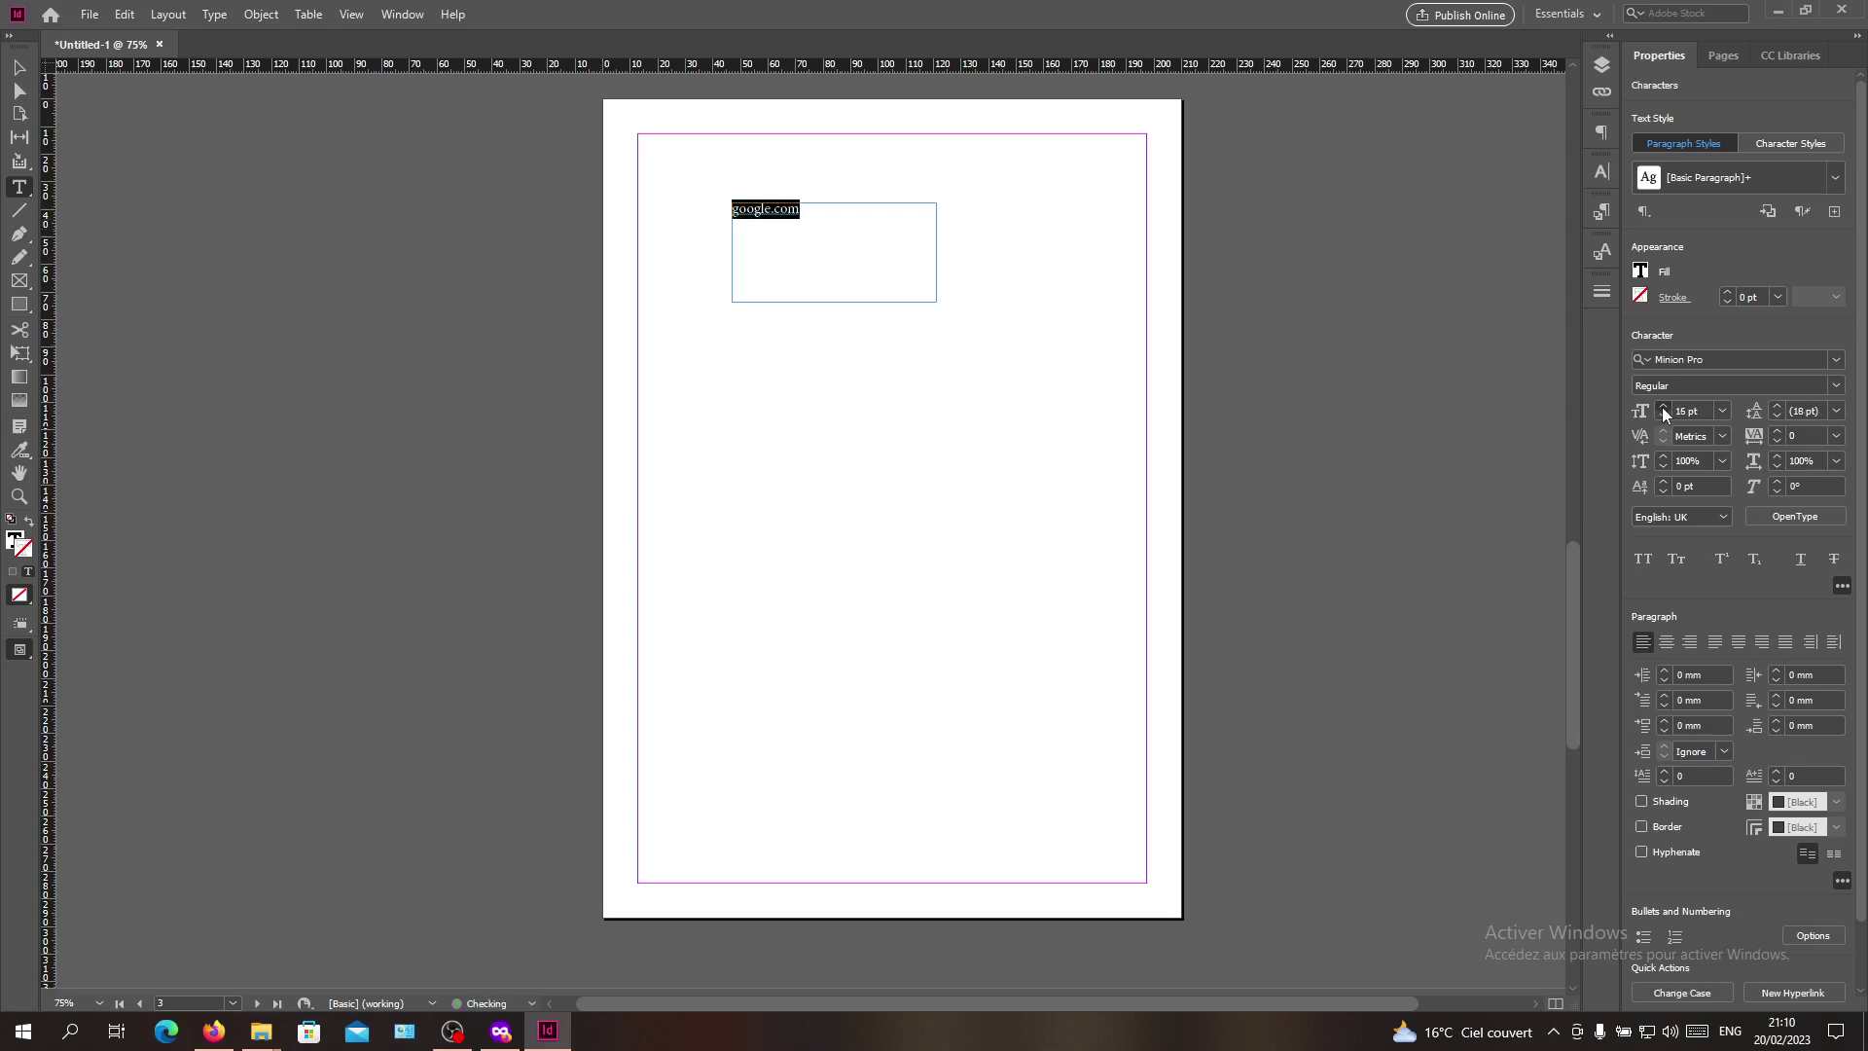
pyautogui.click(1663, 408)
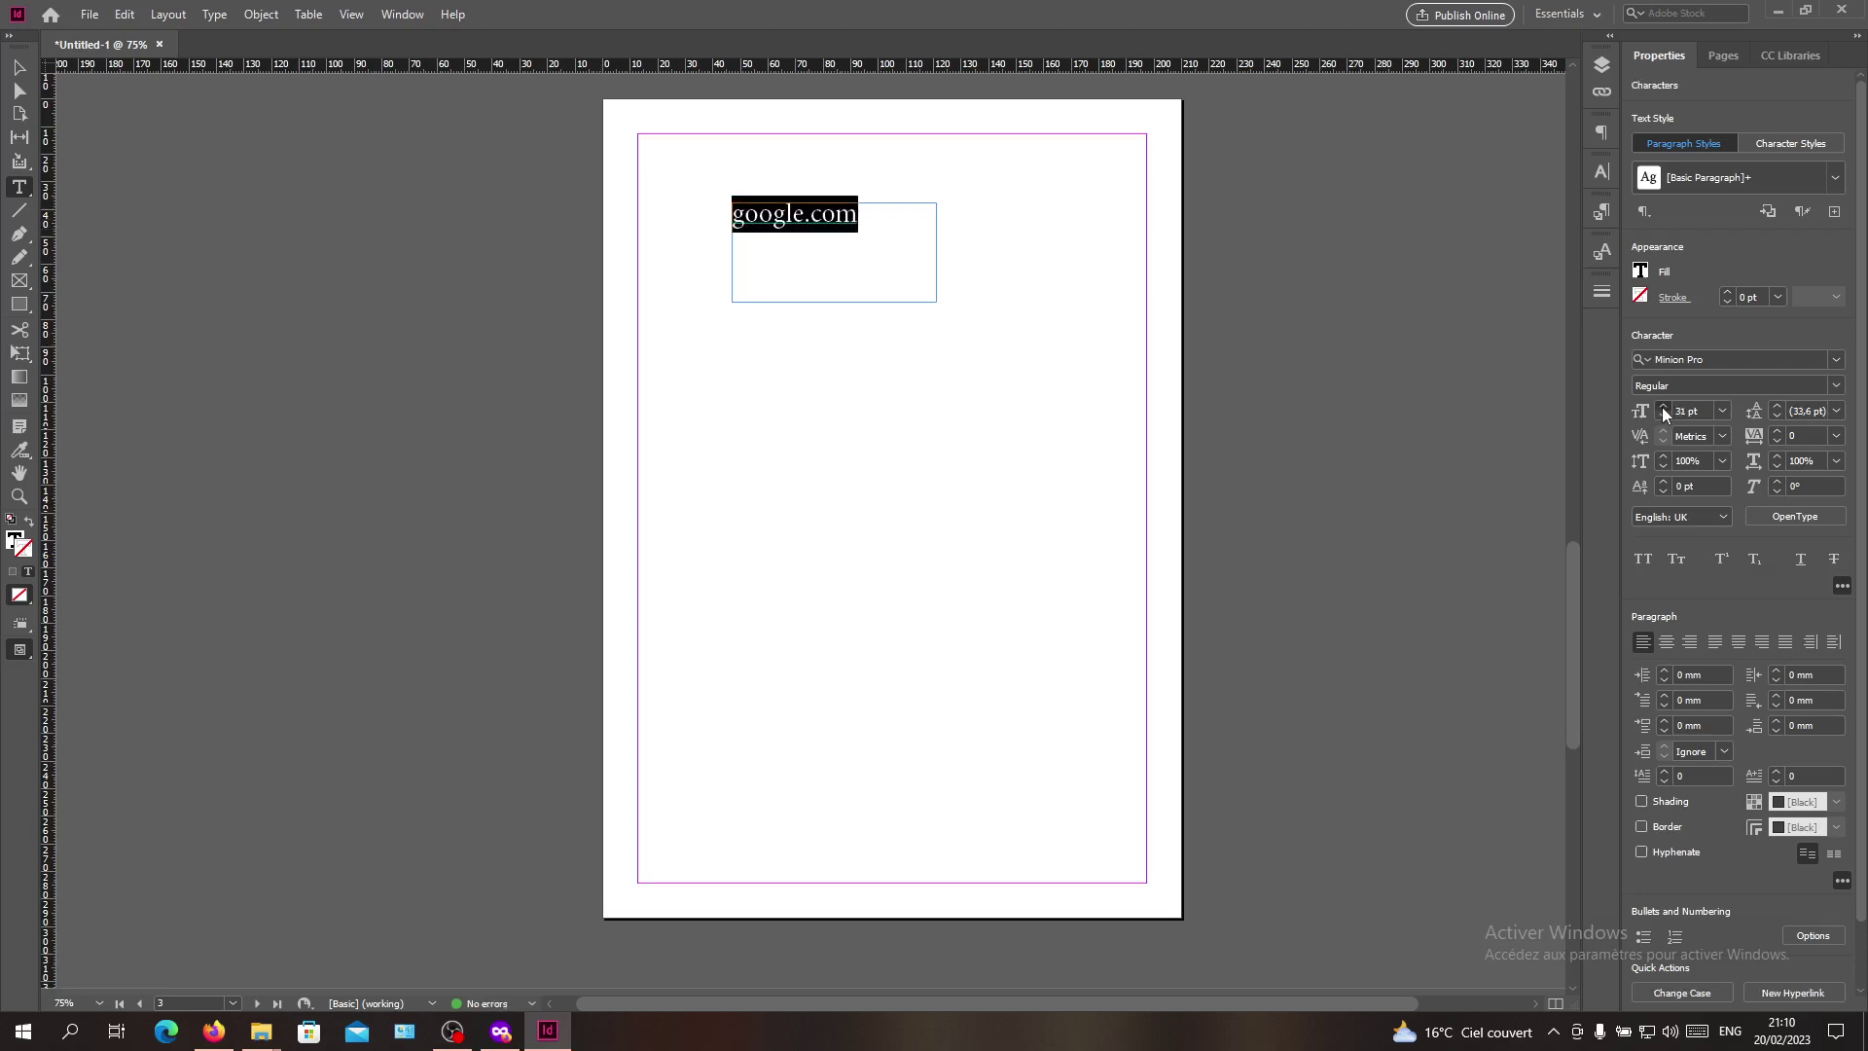
pyautogui.click(757, 259)
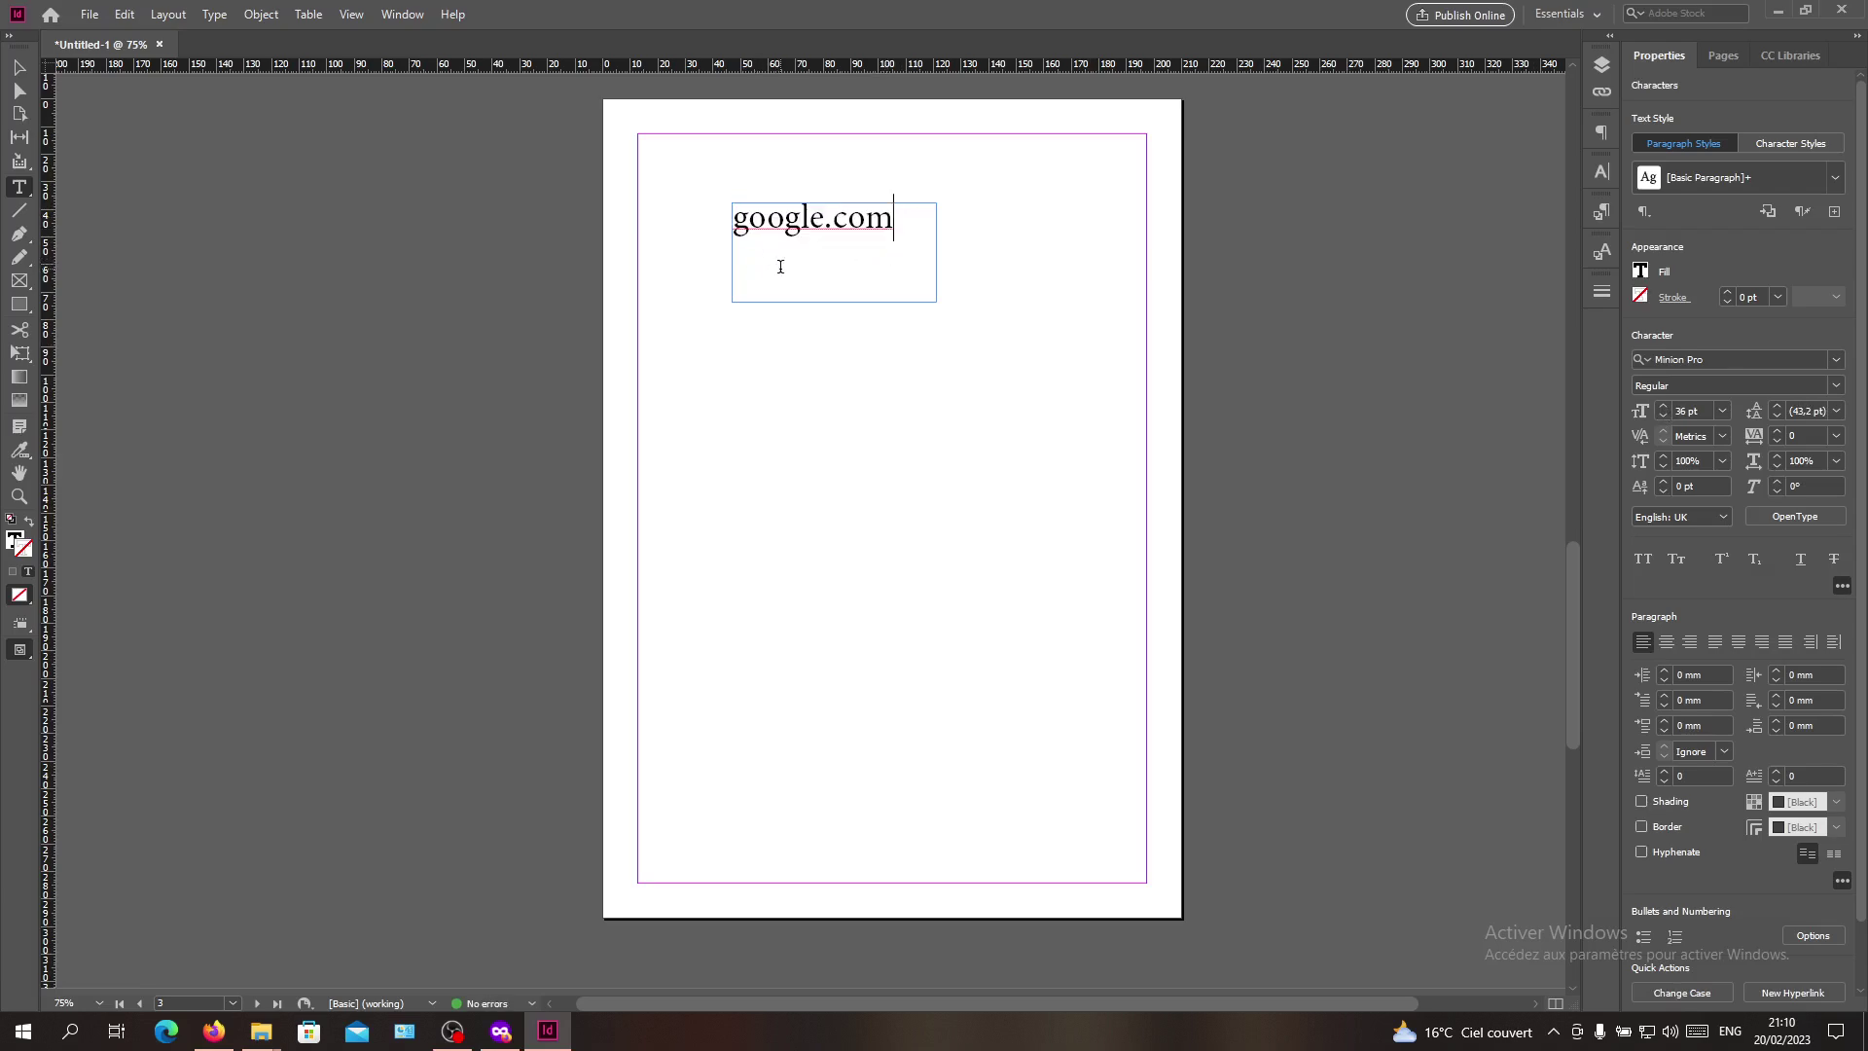
pyautogui.hotkey('ctrl', '=')
pyautogui.hotkey('ctrl', '=')
pyautogui.hotkey('ctrl', '=')
pyautogui.hotkey('ctrl', '-')
pyautogui.hotkey('ctrl', '-')
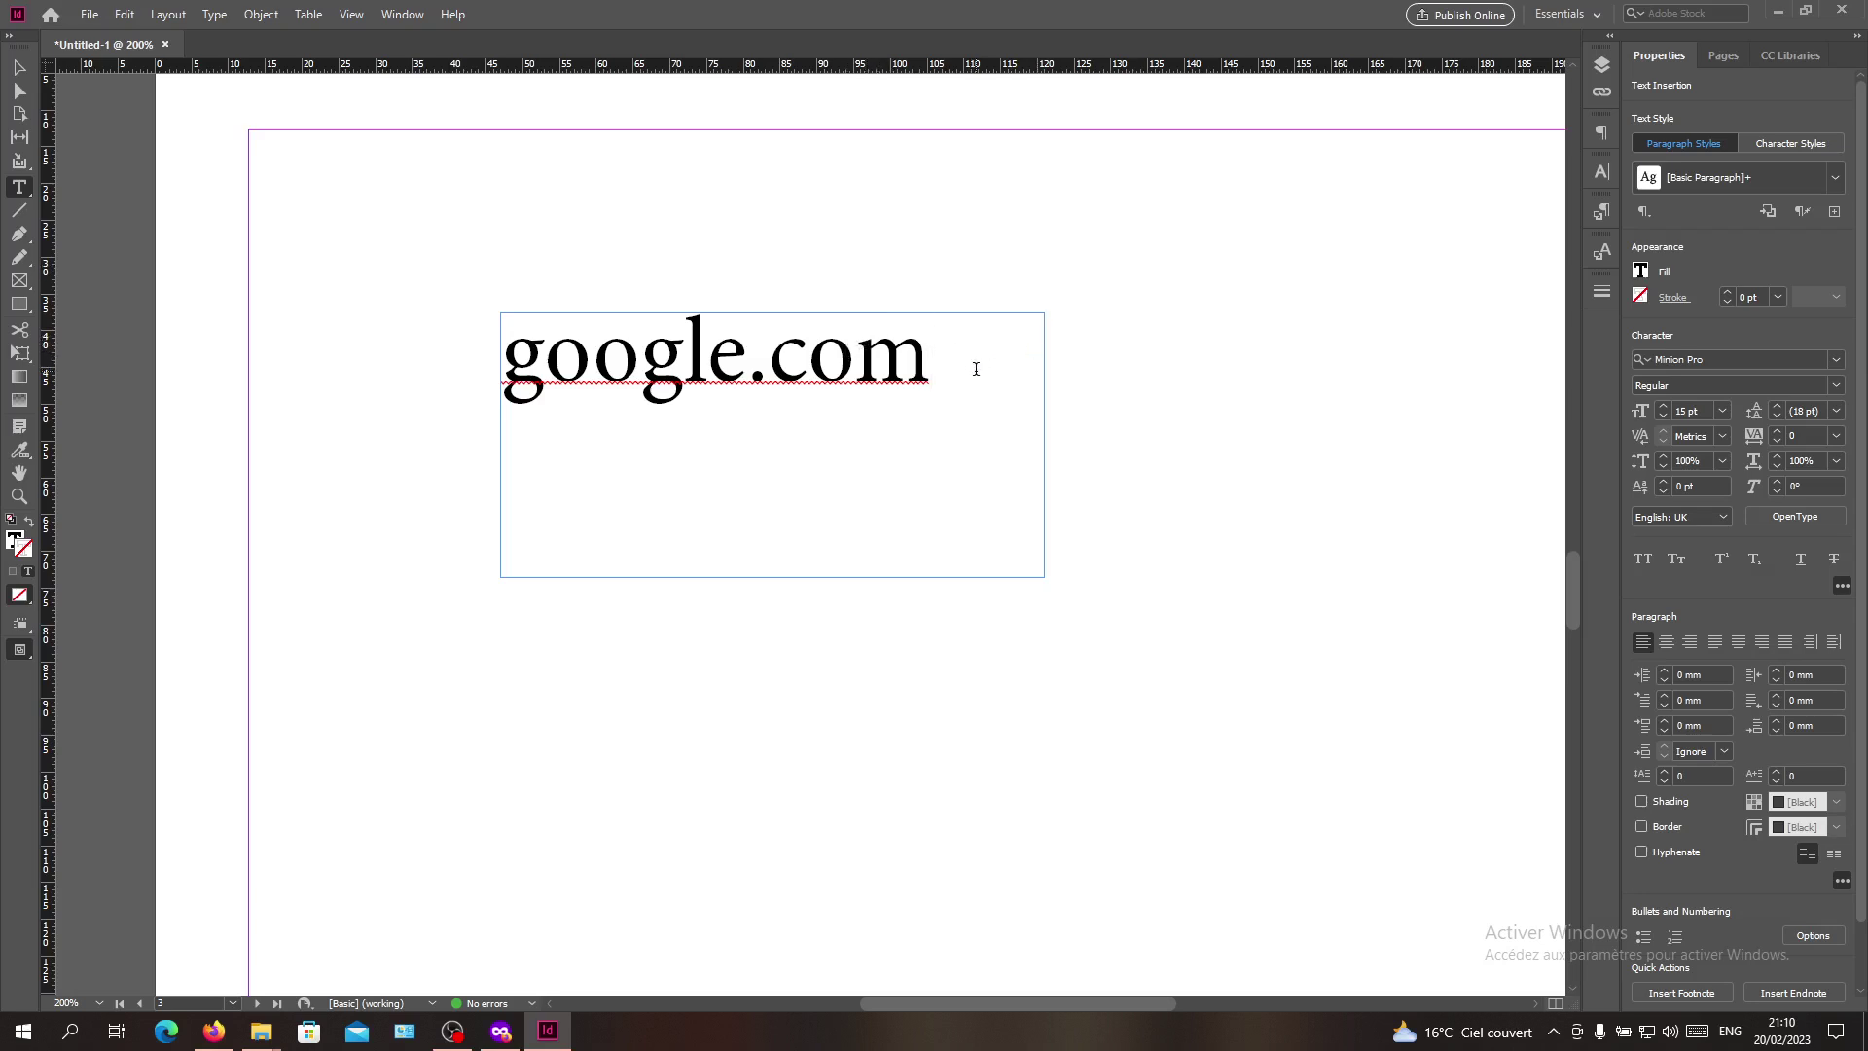
# Step: Select google.com, dismissing the spelling suggestion menus that keep appearing
pyautogui.moveTo(942, 391); pyautogui.dragTo(500, 387)
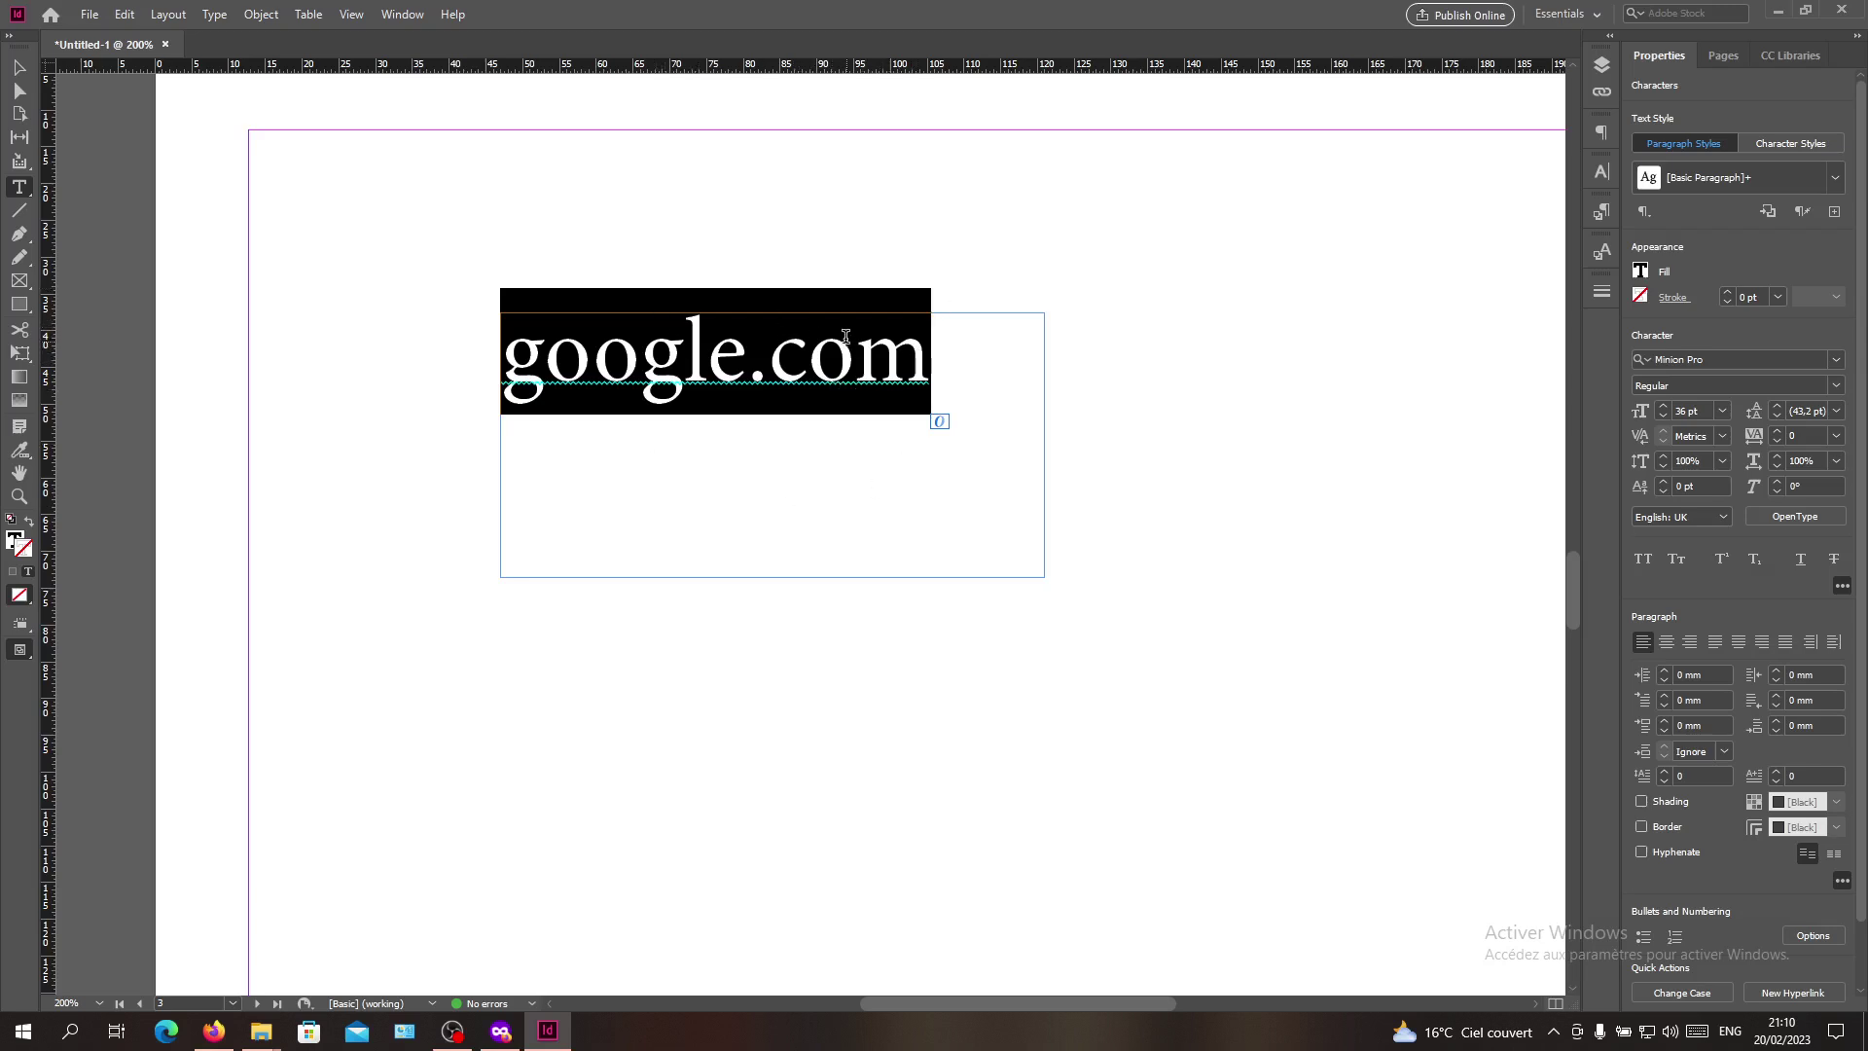
pyautogui.rightClick(651, 360)
pyautogui.click(544, 365)
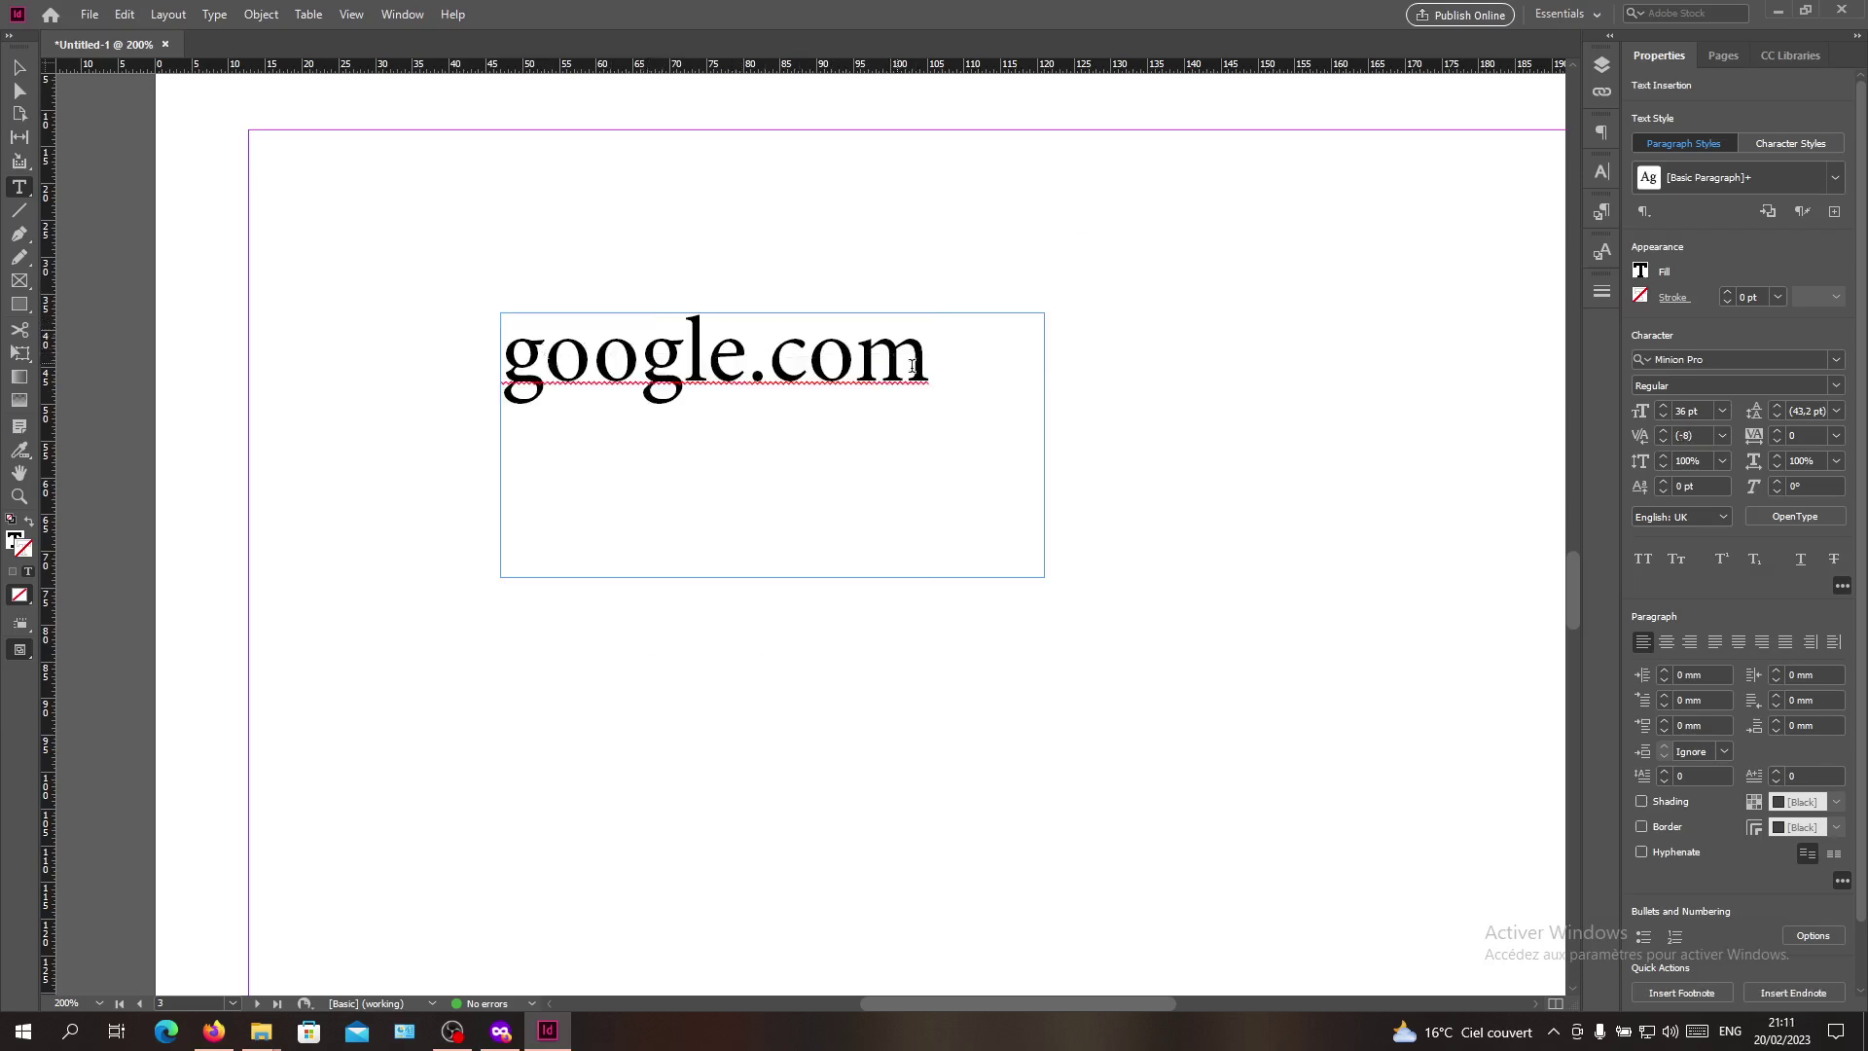
pyautogui.moveTo(919, 366); pyautogui.dragTo(437, 364)
pyautogui.rightClick(543, 372)
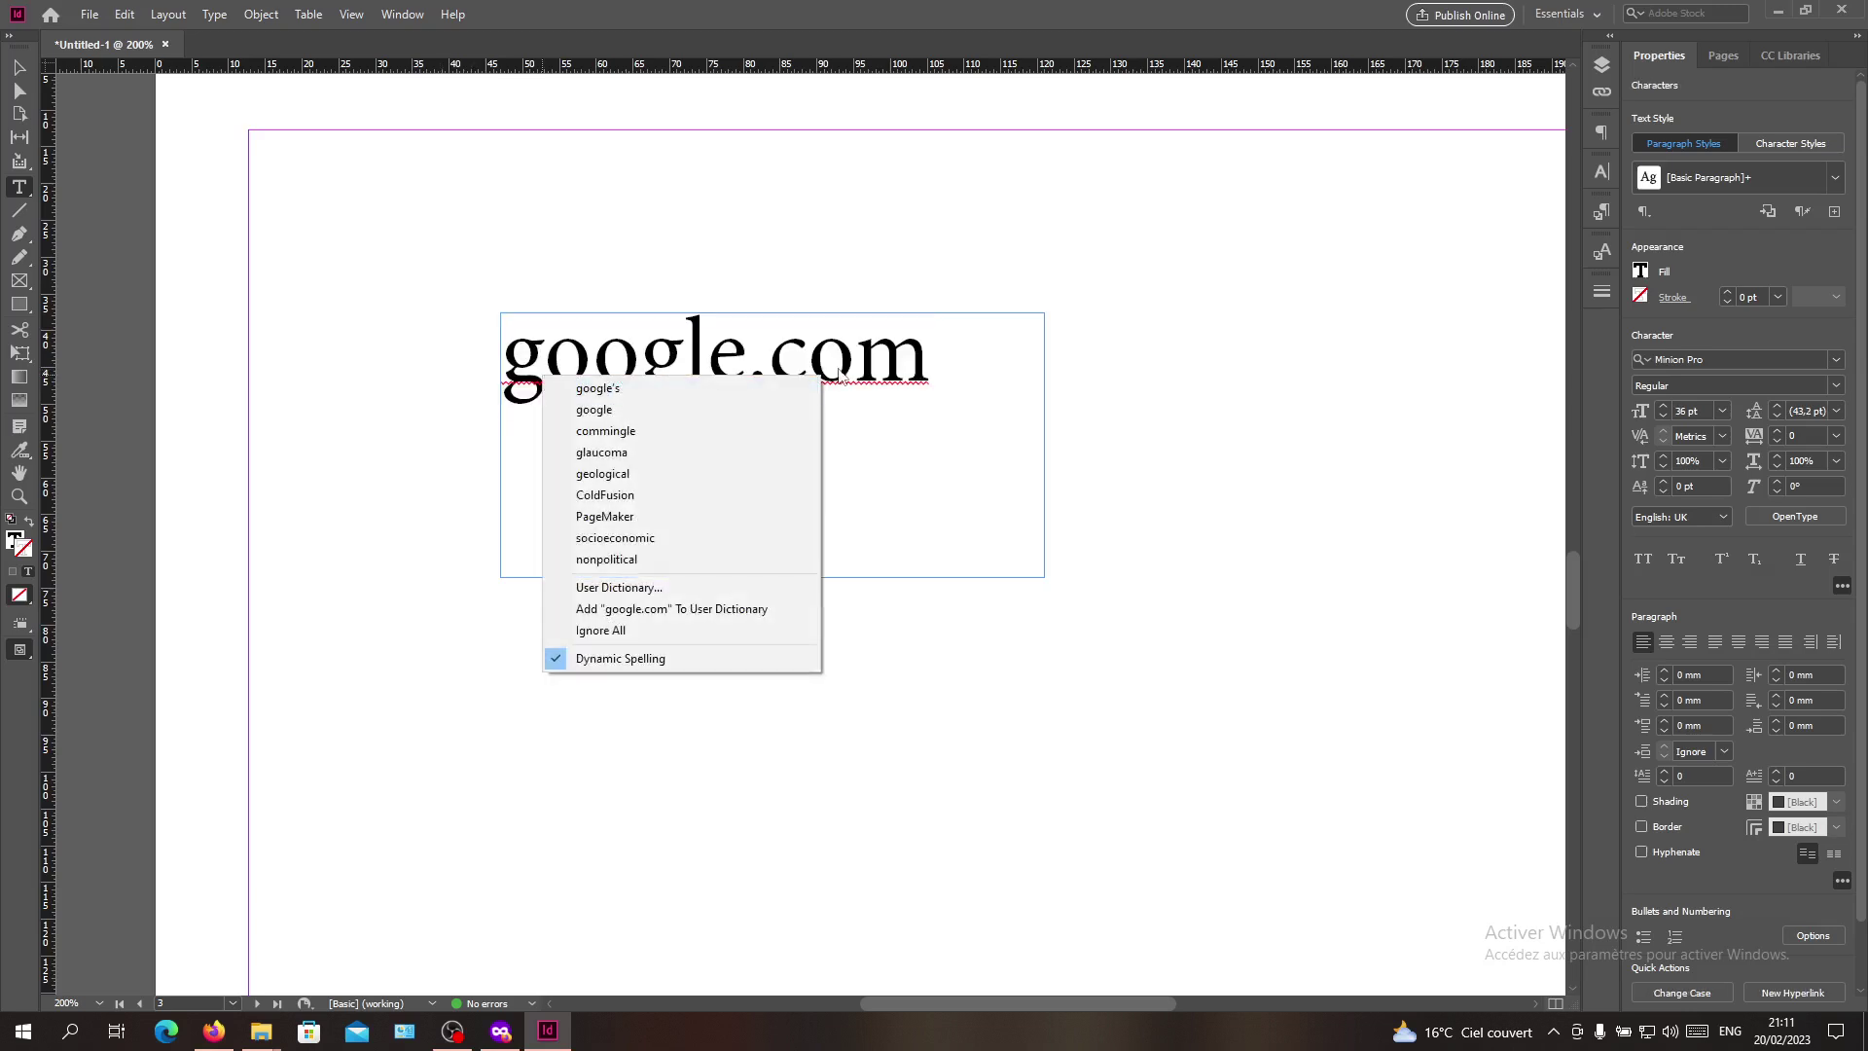
pyautogui.click(934, 394)
pyautogui.moveTo(941, 367); pyautogui.dragTo(549, 377)
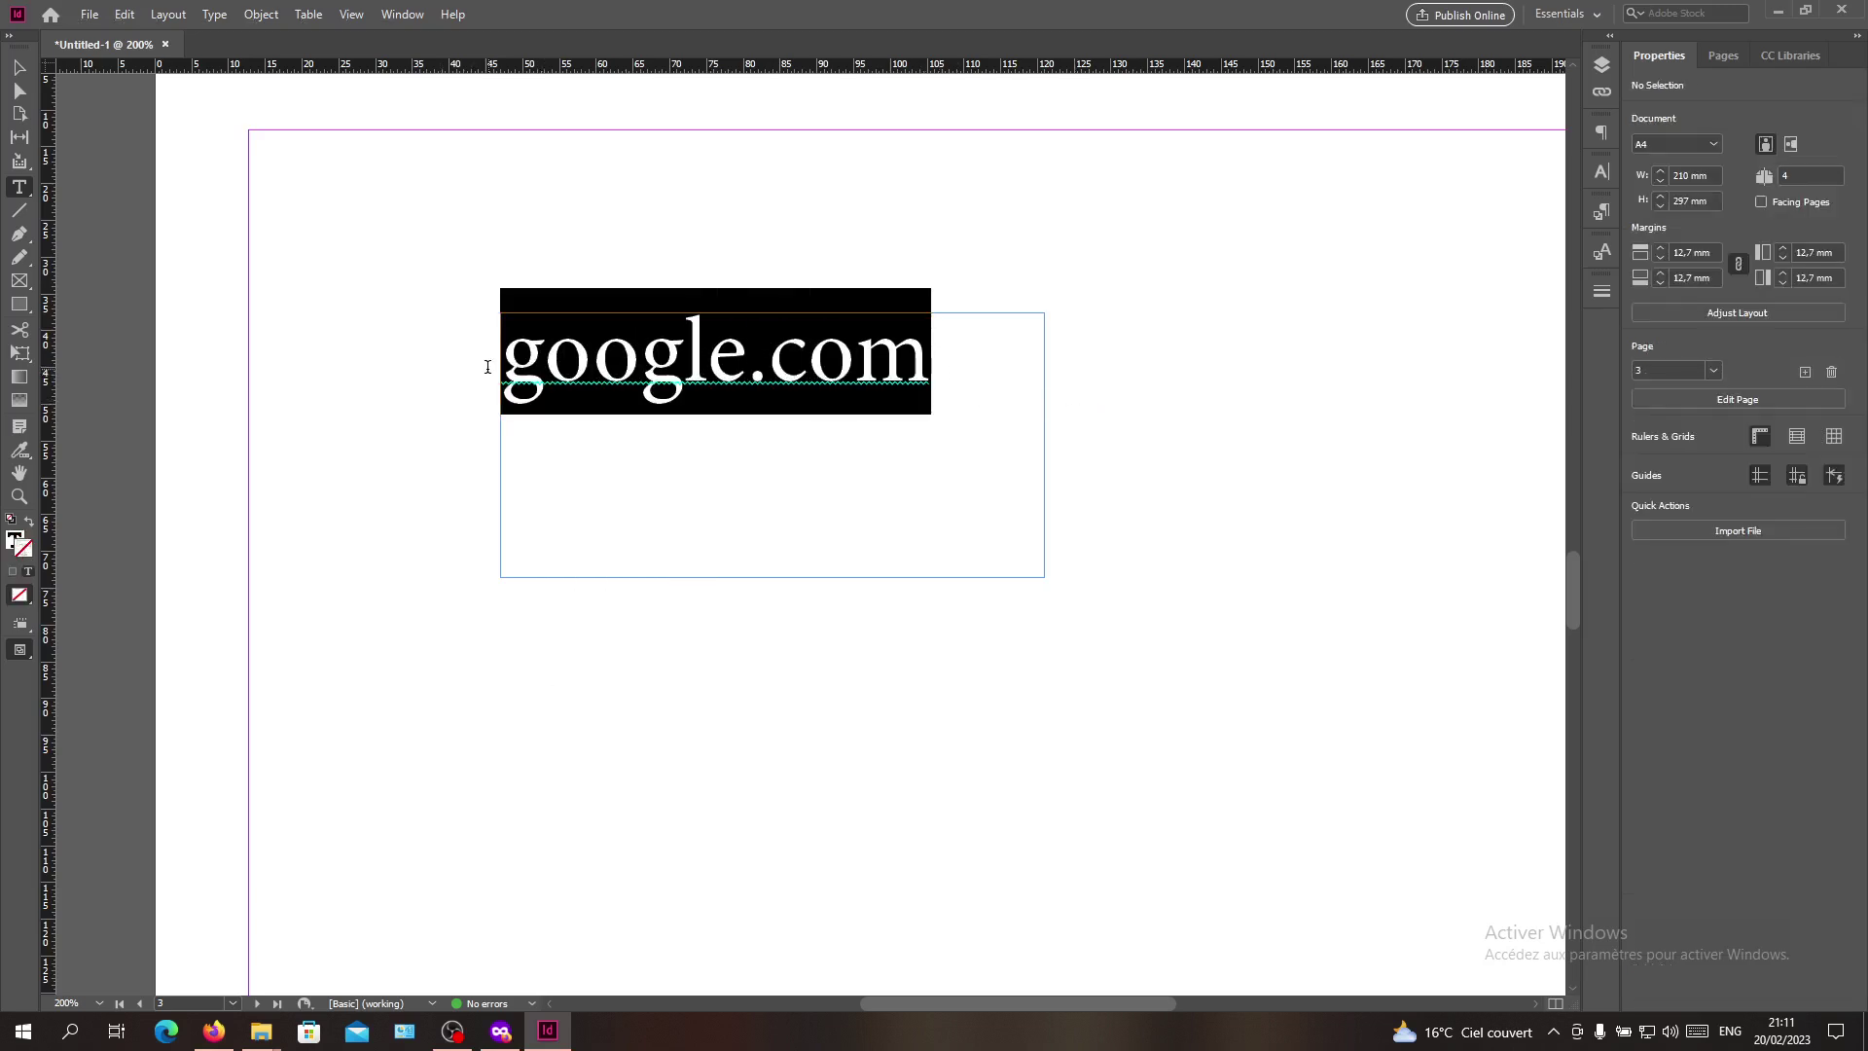
pyautogui.rightClick(647, 384)
pyautogui.click(301, 434)
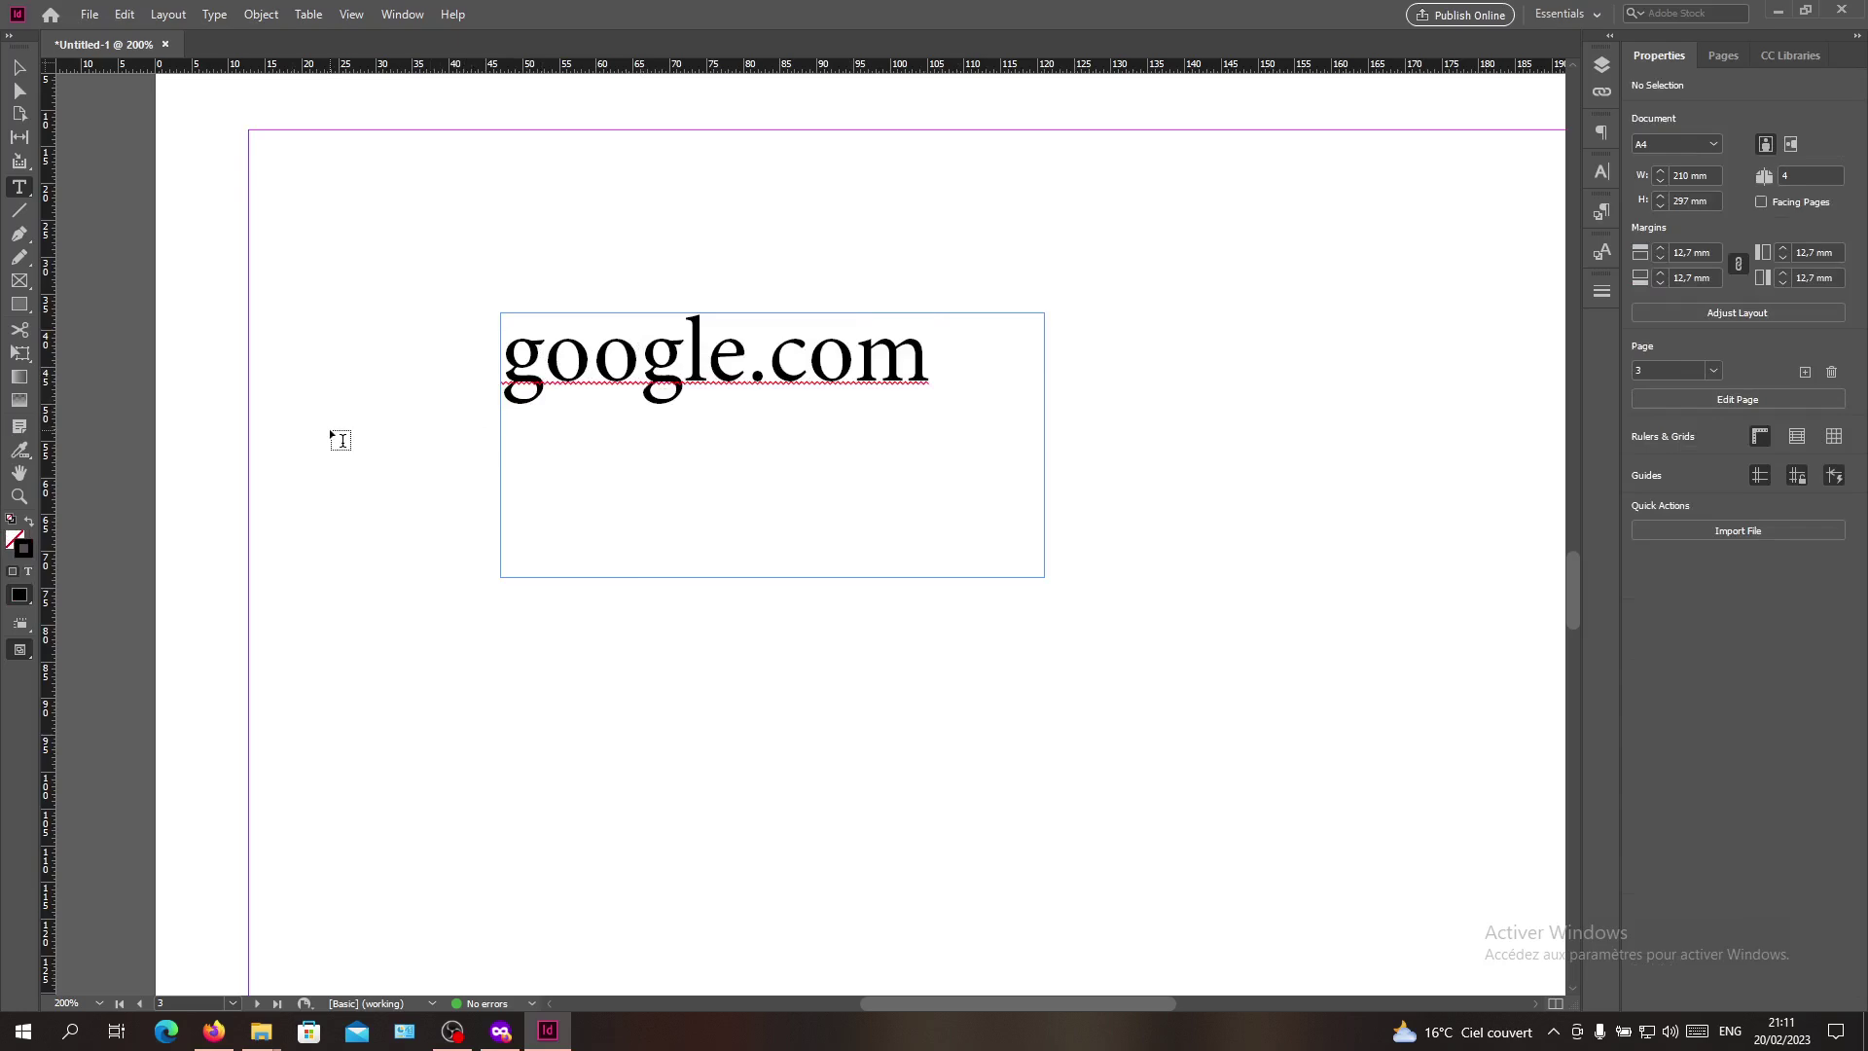
pyautogui.keyDown('alt'); pyautogui.scroll(-2, 342, 438); pyautogui.keyUp('alt')
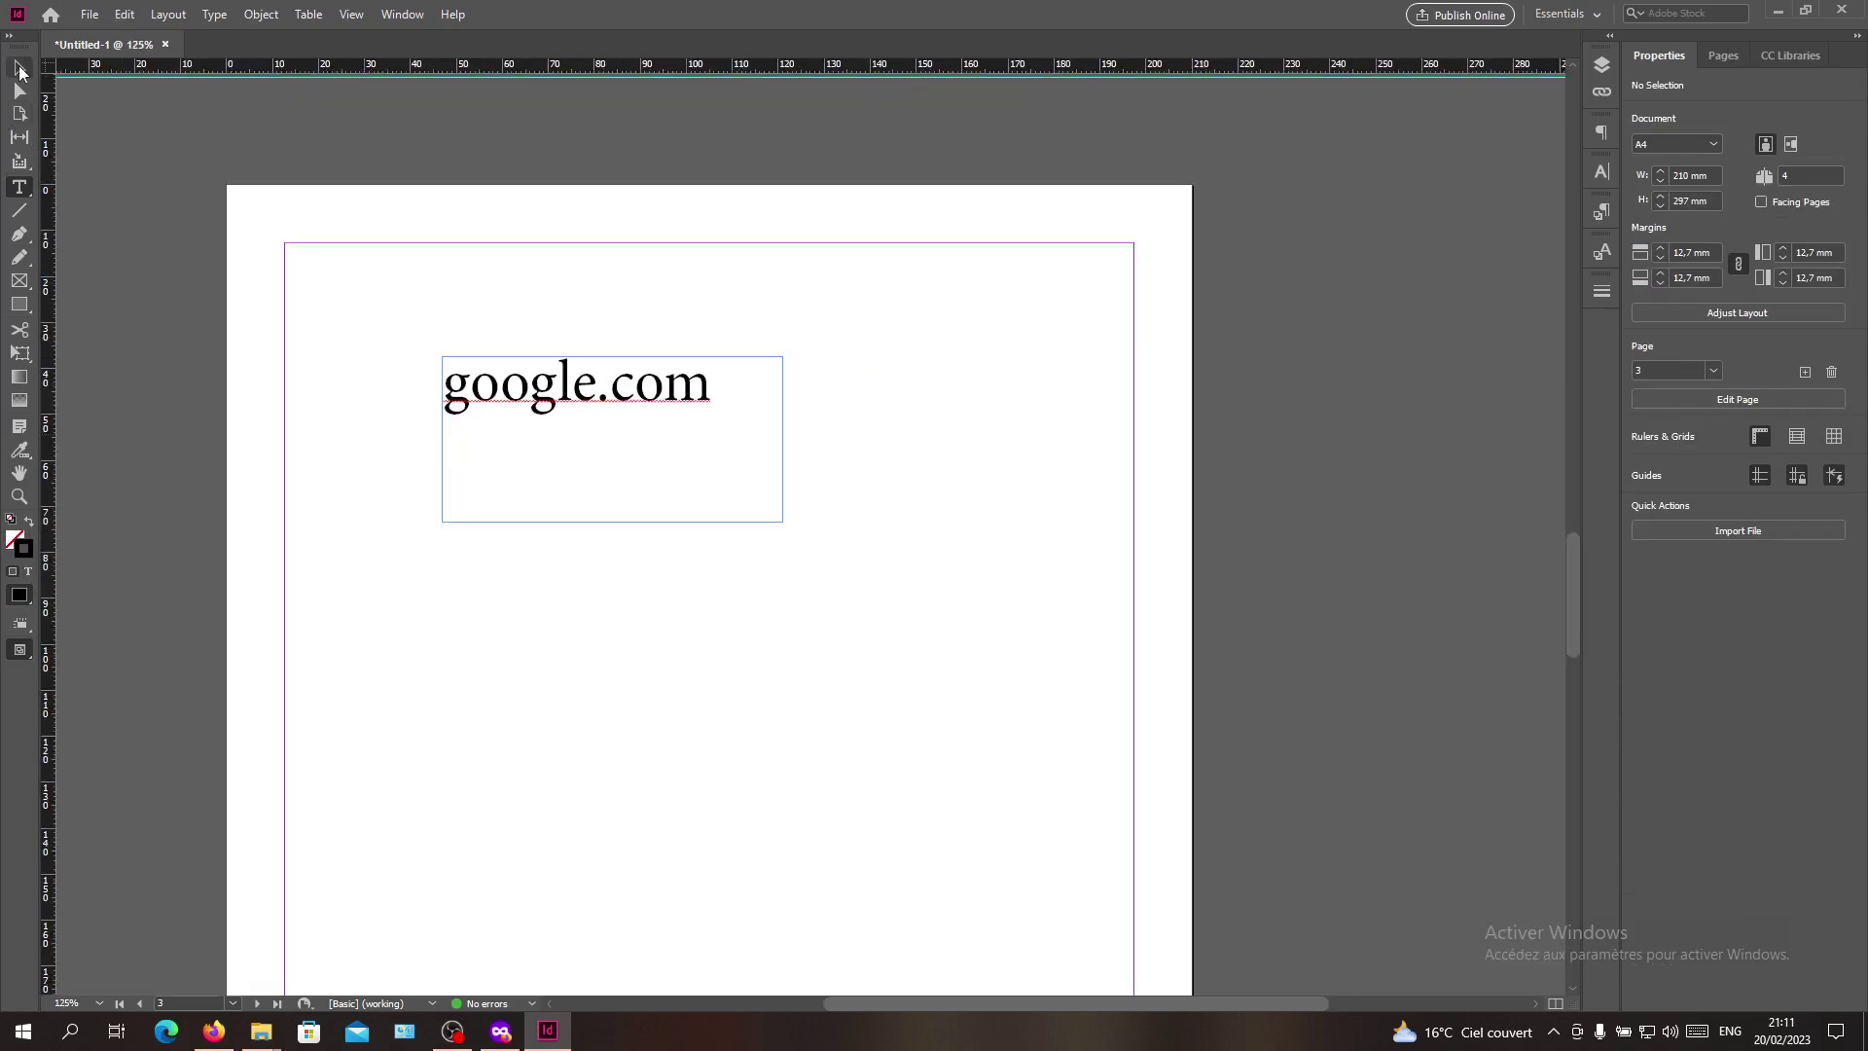
# Step: Re-enter the text frame and stop flagging google.com as misspelled
pyautogui.click(19, 69)
pyautogui.click(723, 409)
pyautogui.doubleClick(702, 384)
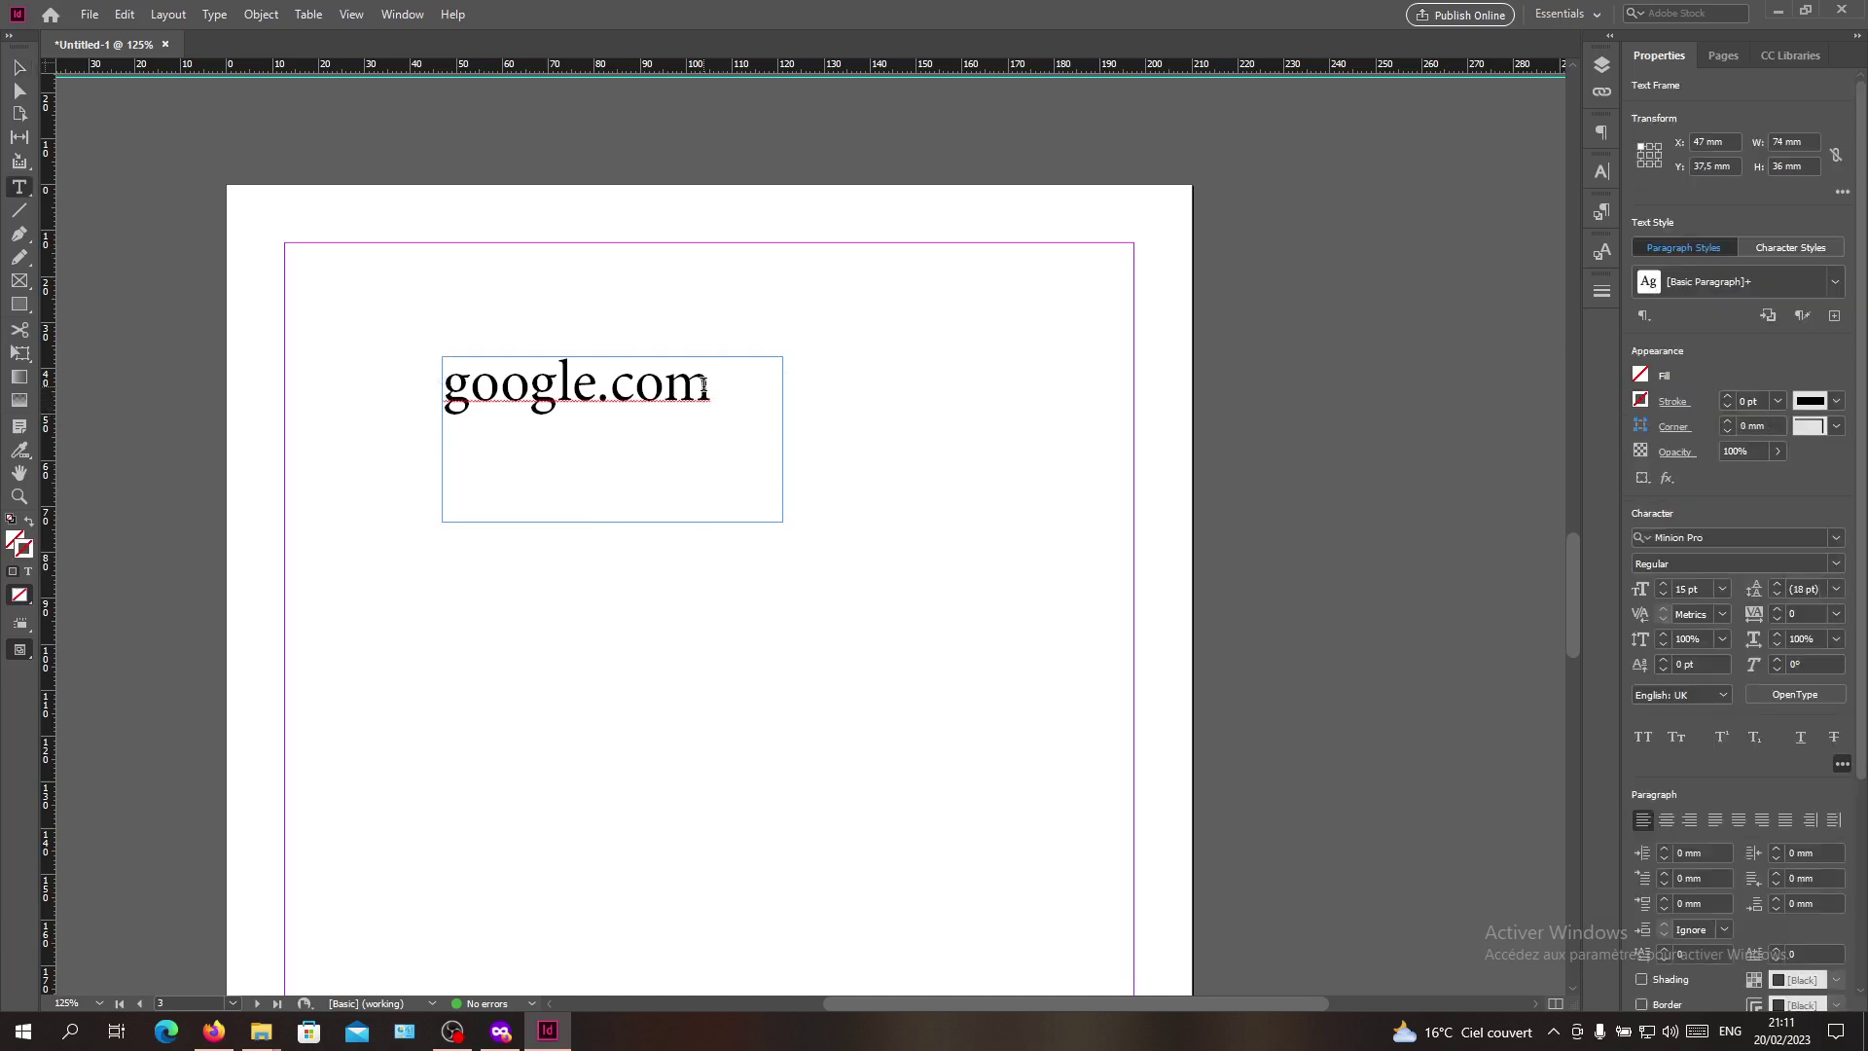
pyautogui.moveTo(709, 385); pyautogui.dragTo(356, 391)
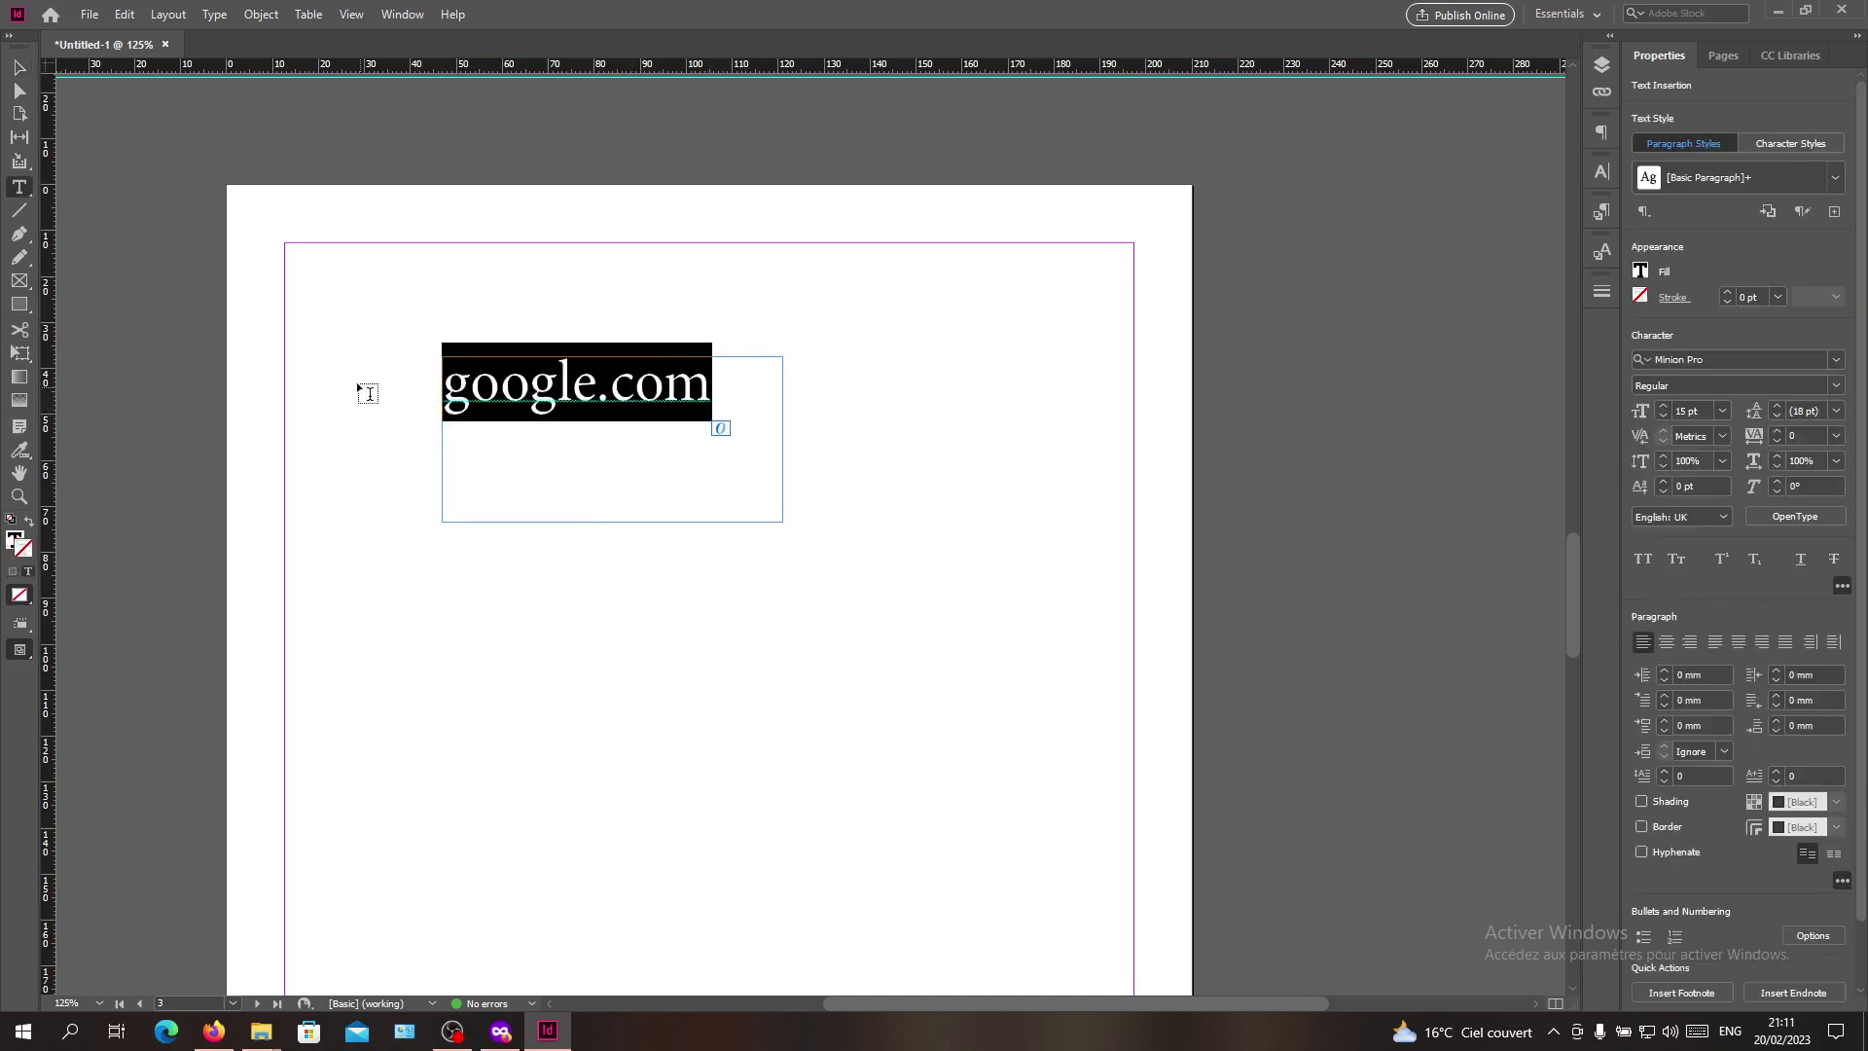
pyautogui.rightClick(593, 398)
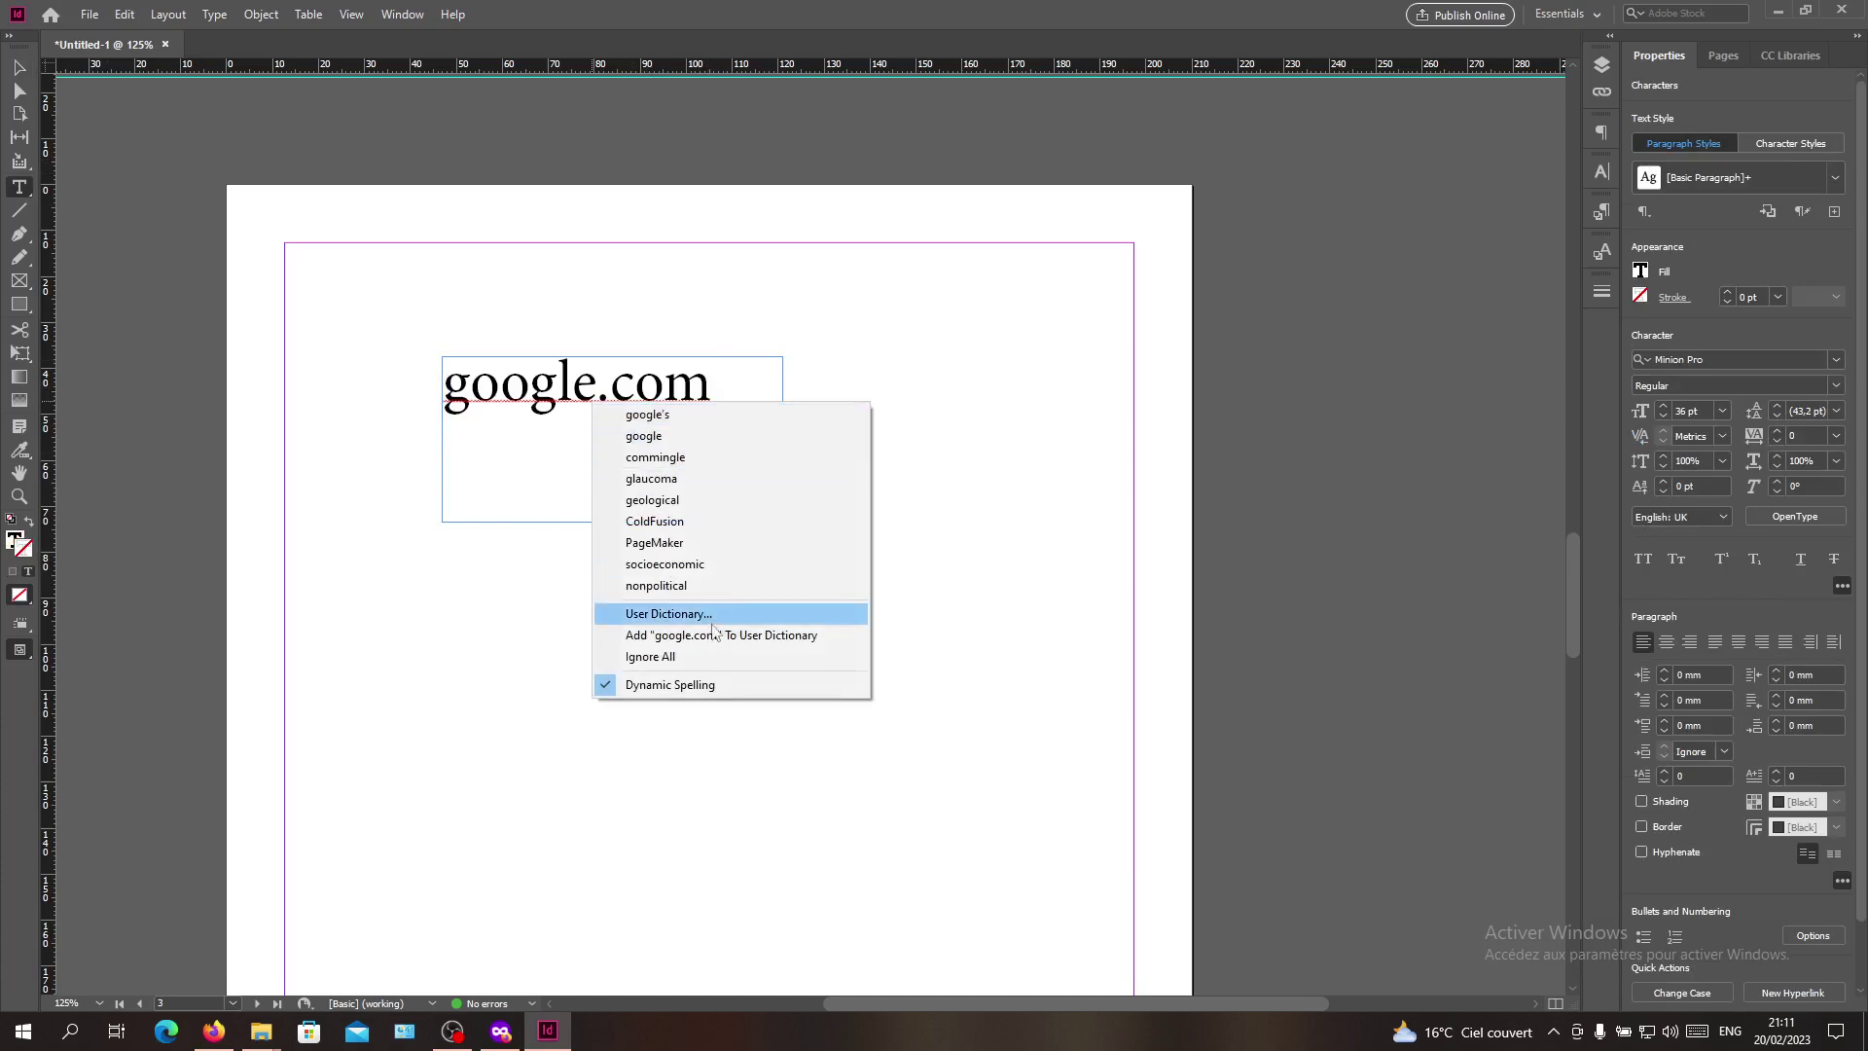
pyautogui.click(685, 657)
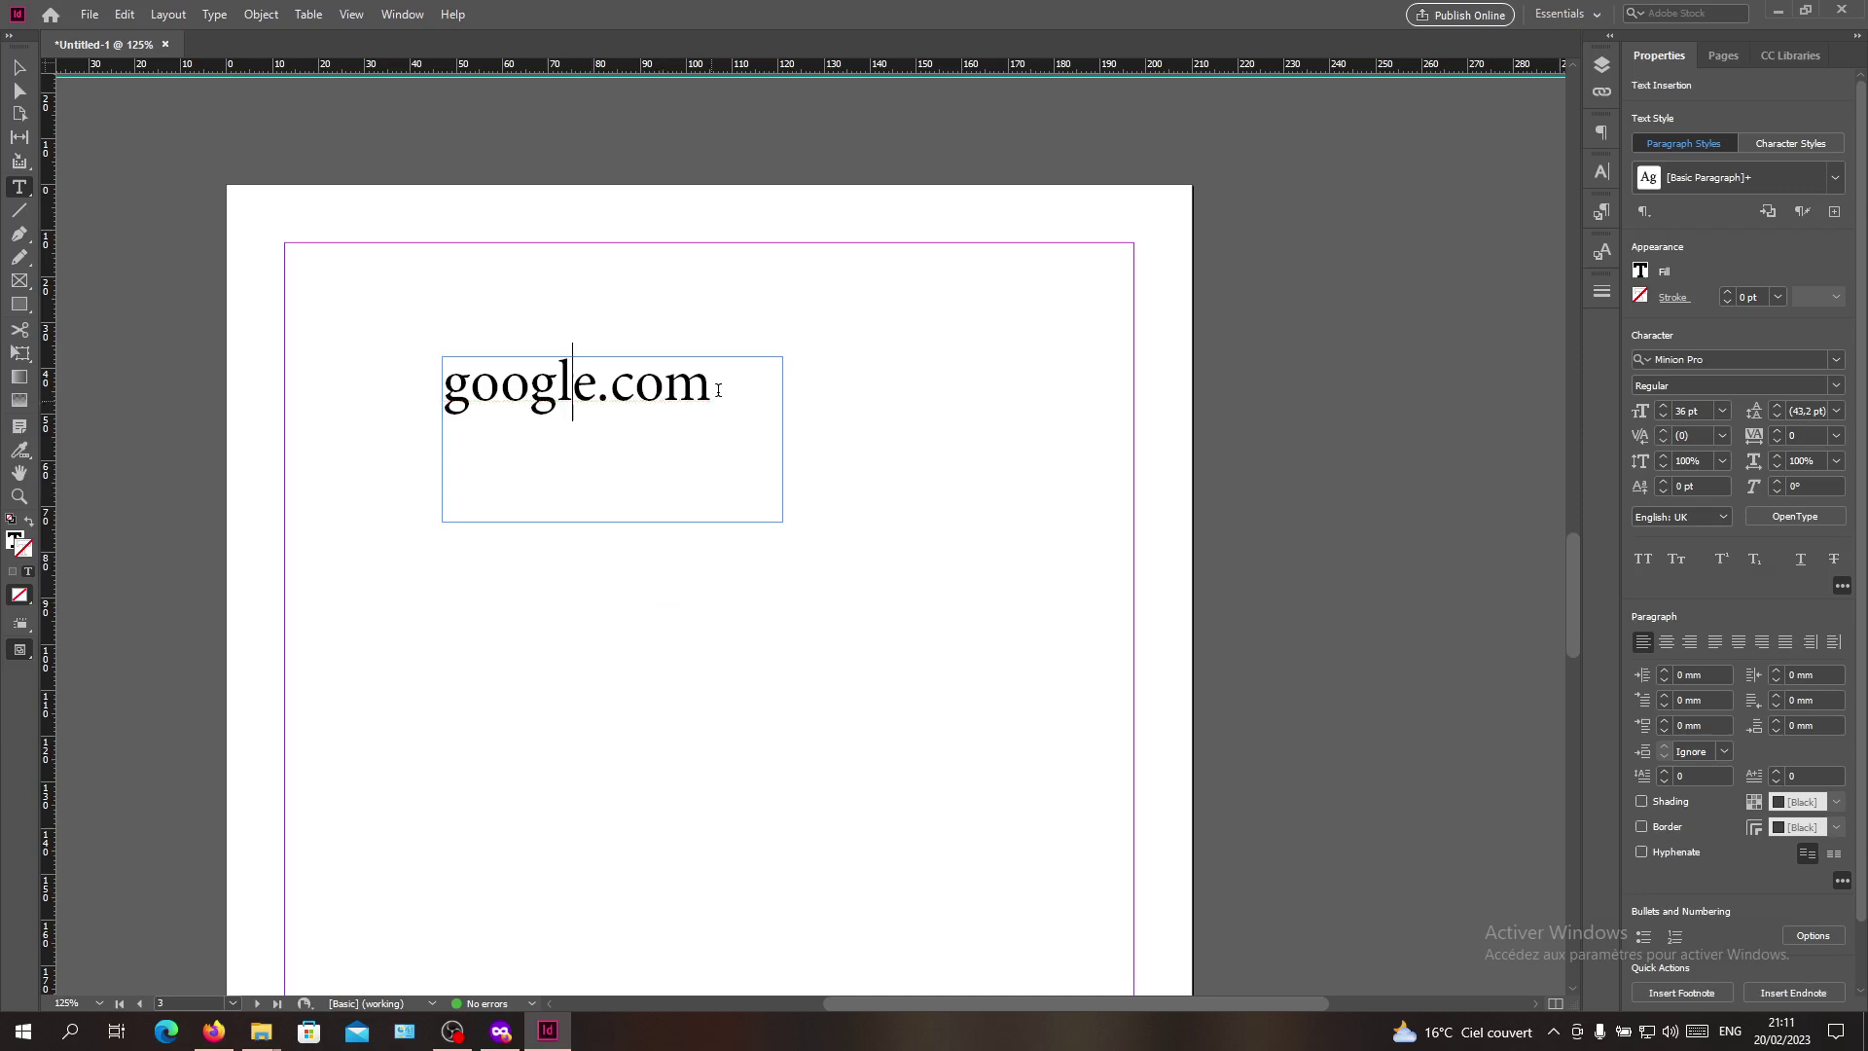
pyautogui.click(386, 435)
# Step: Select the whole word google.com, ready for linking
pyautogui.moveTo(707, 392); pyautogui.dragTo(443, 388)
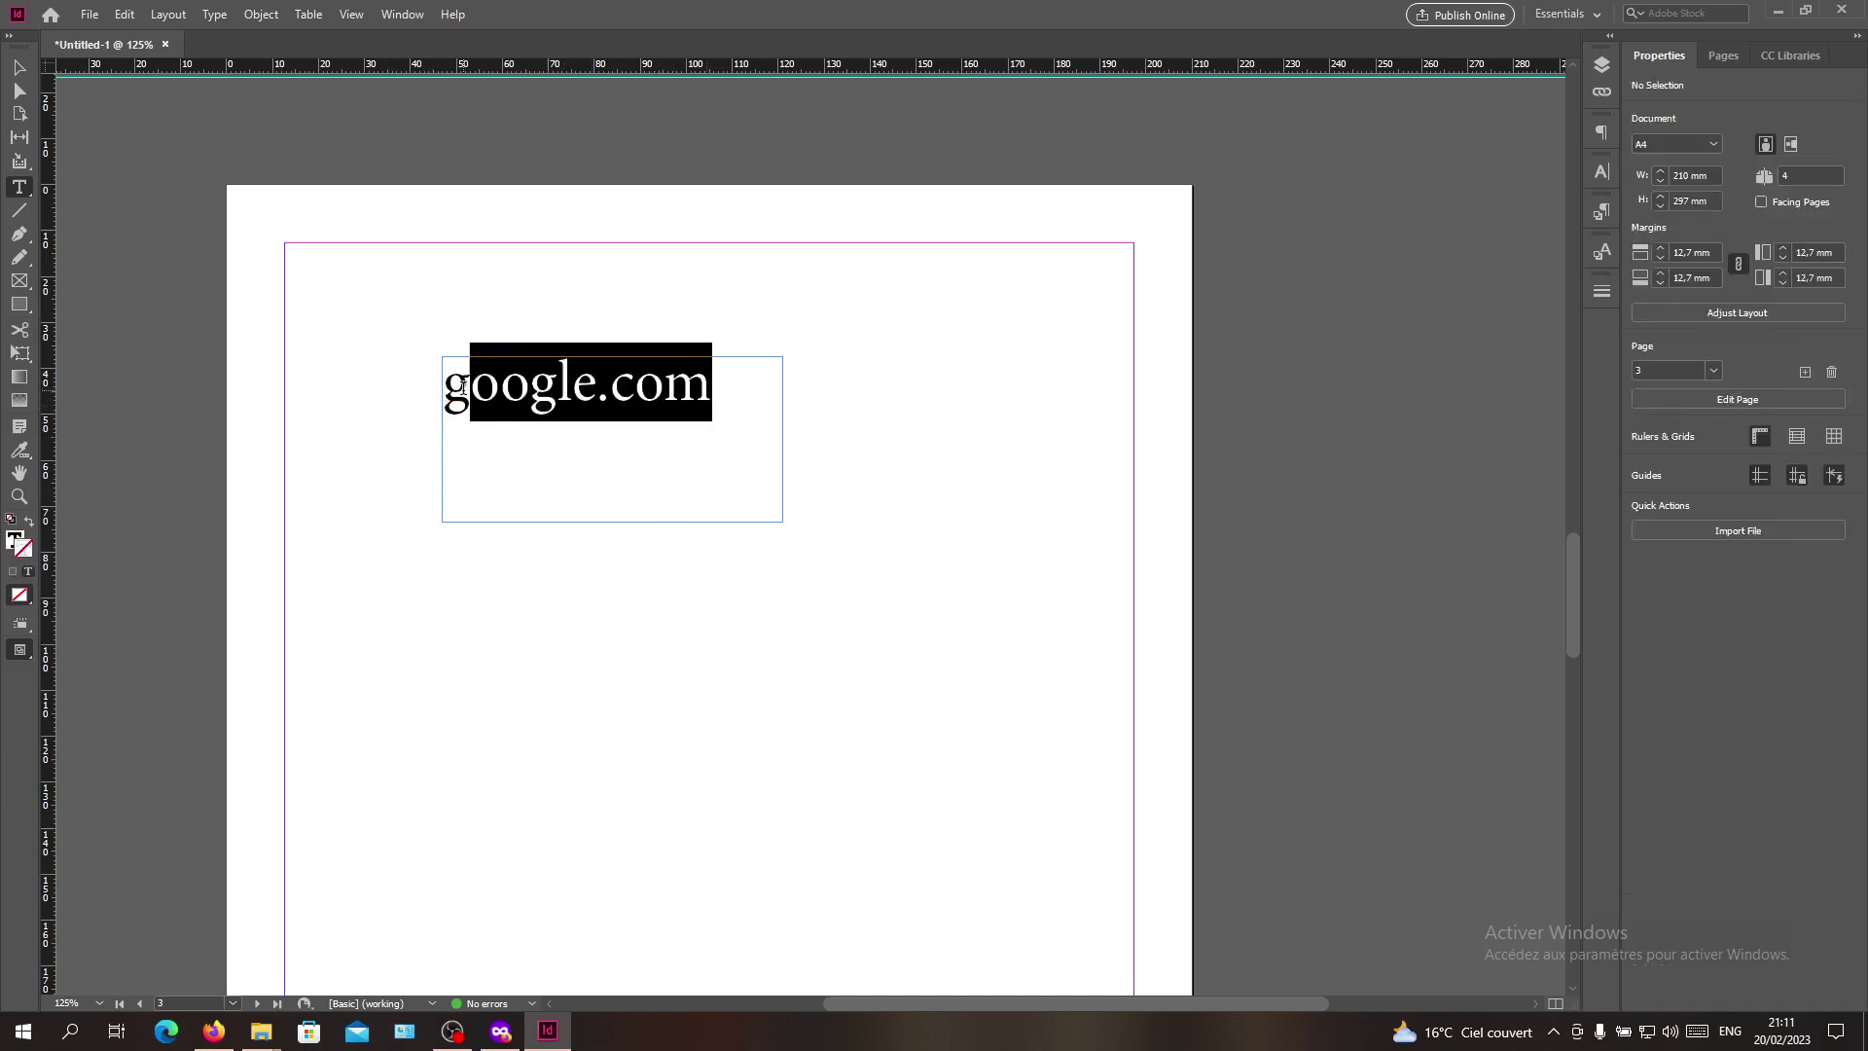
pyautogui.rightClick(502, 370)
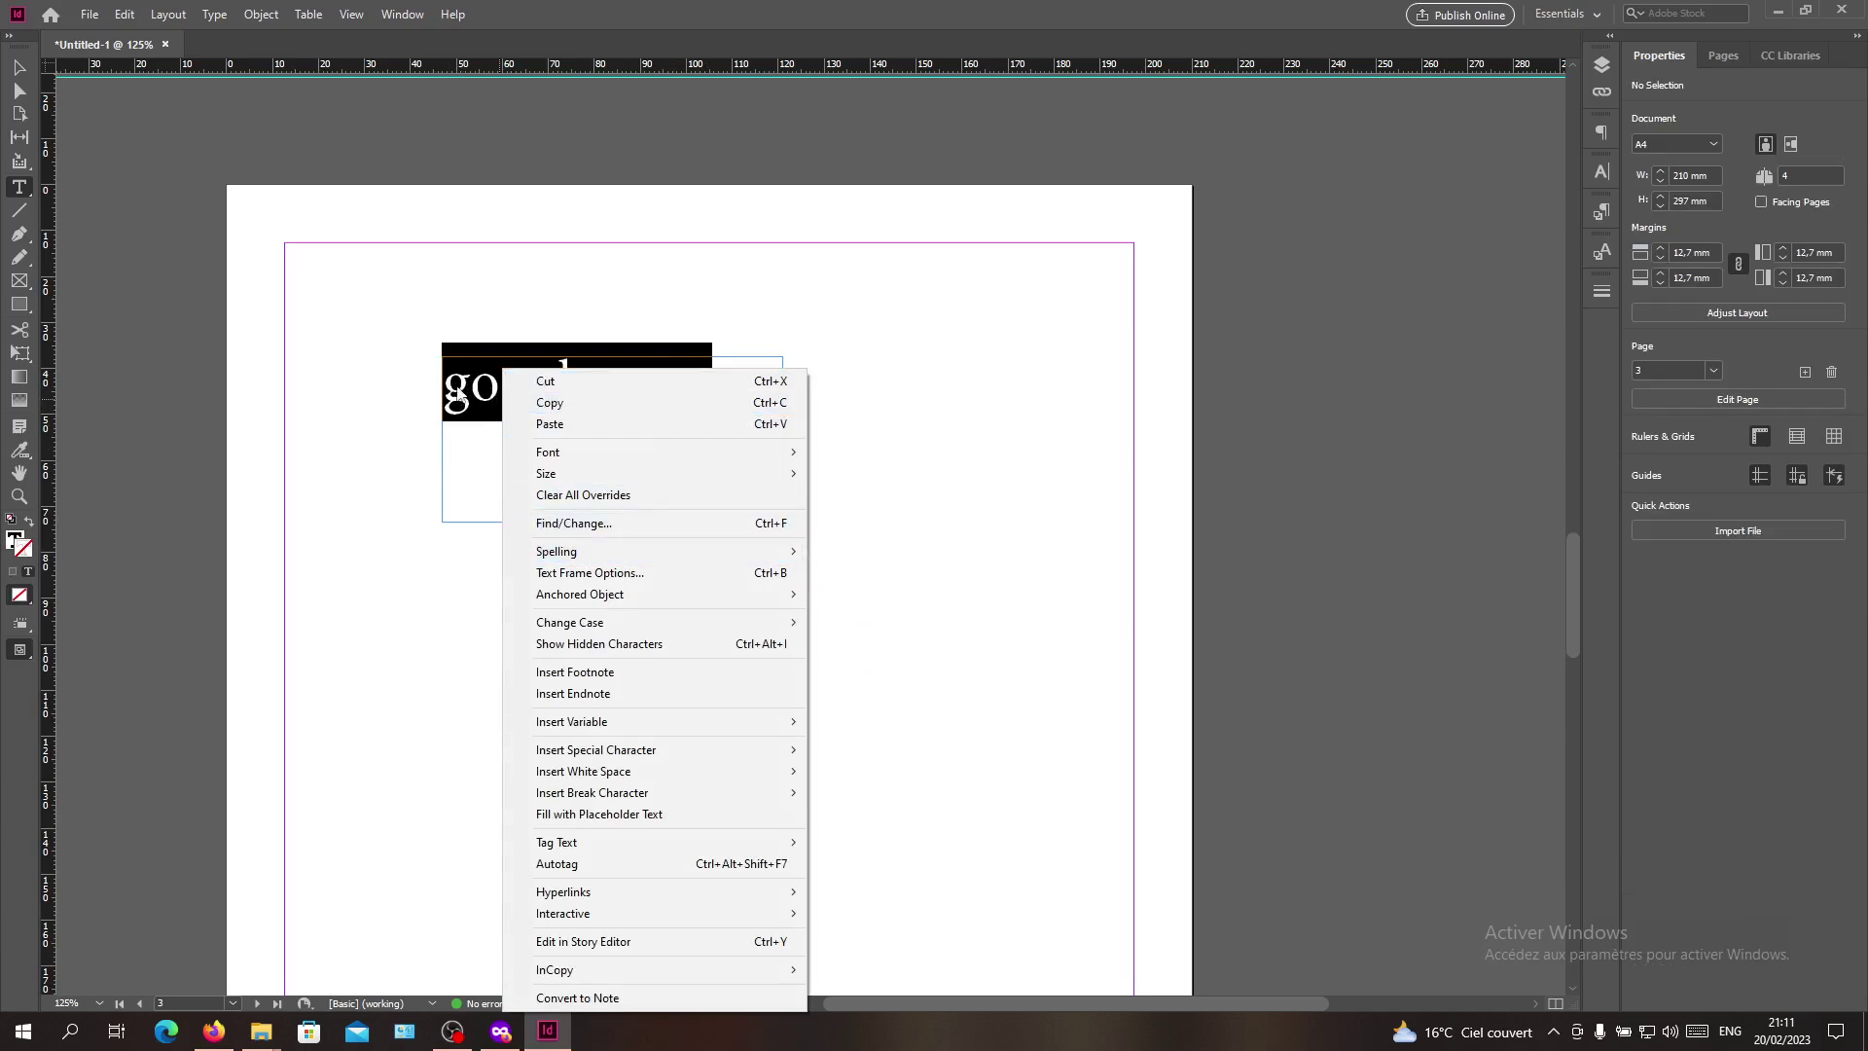
pyautogui.click(514, 398)
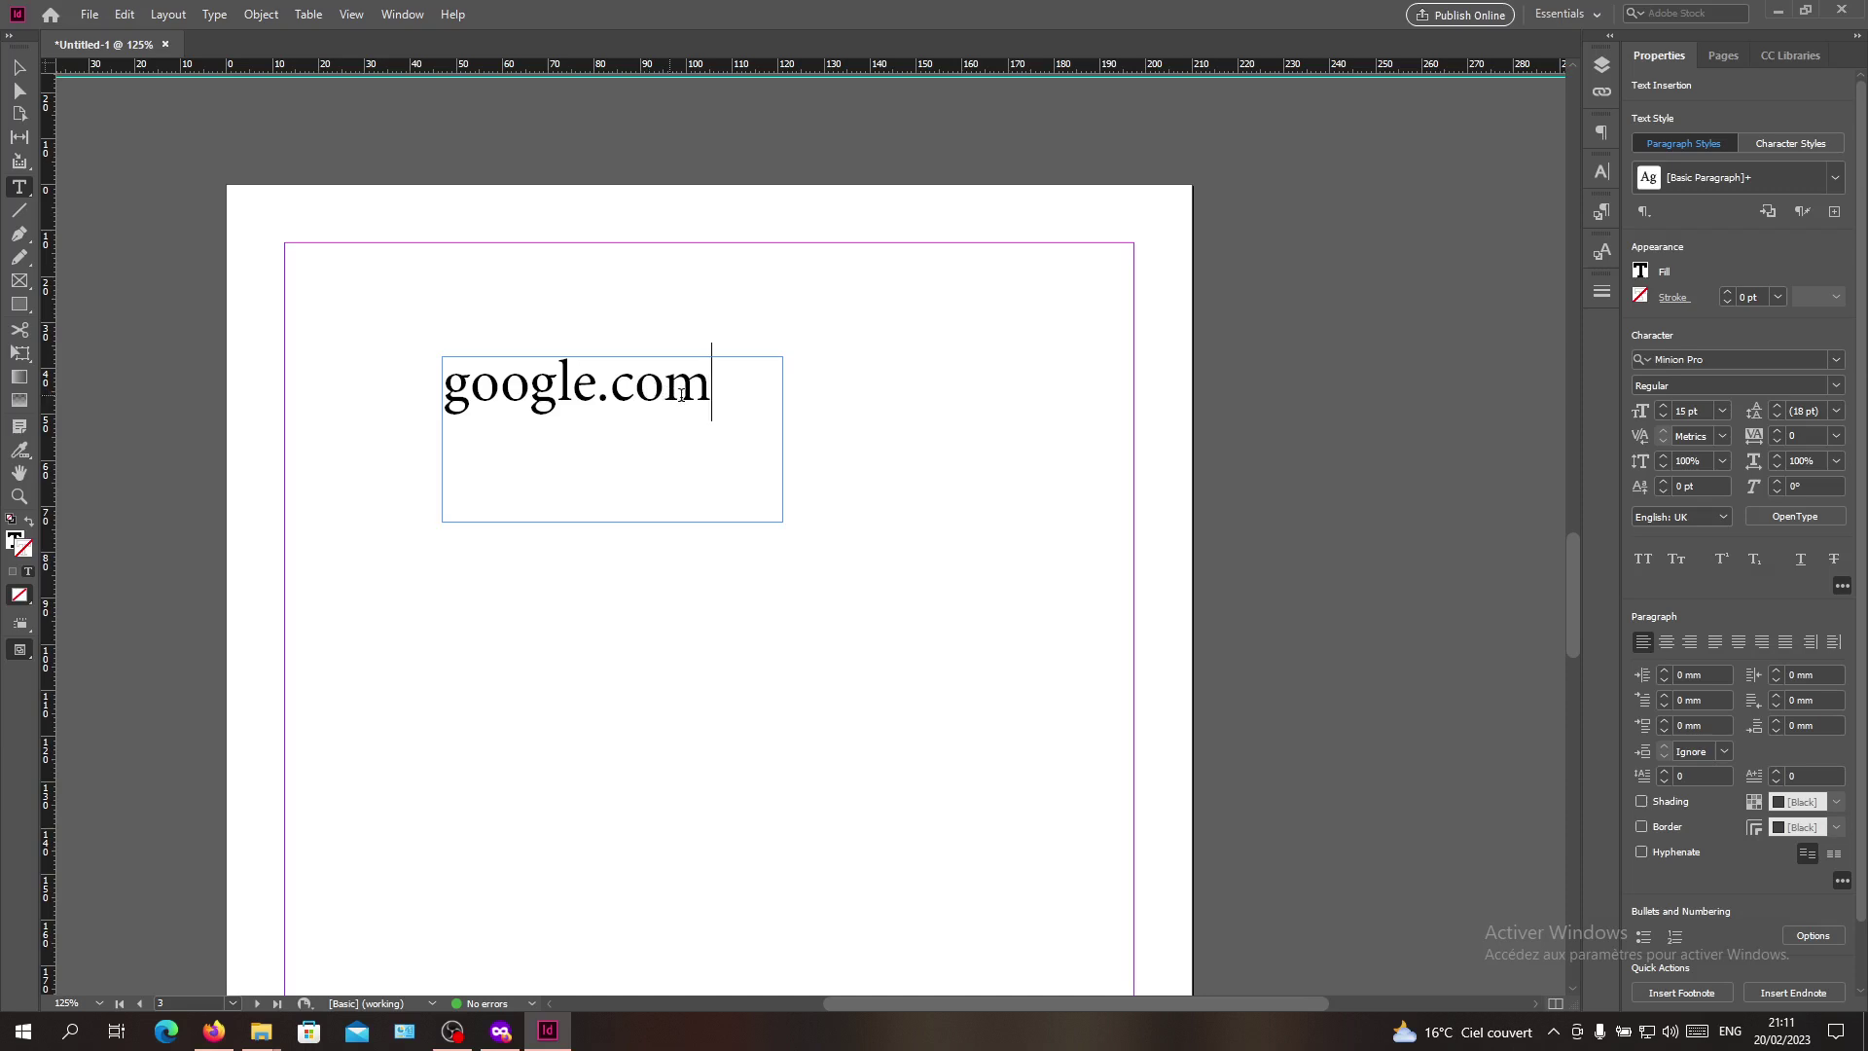
pyautogui.moveTo(694, 394); pyautogui.dragTo(451, 376)
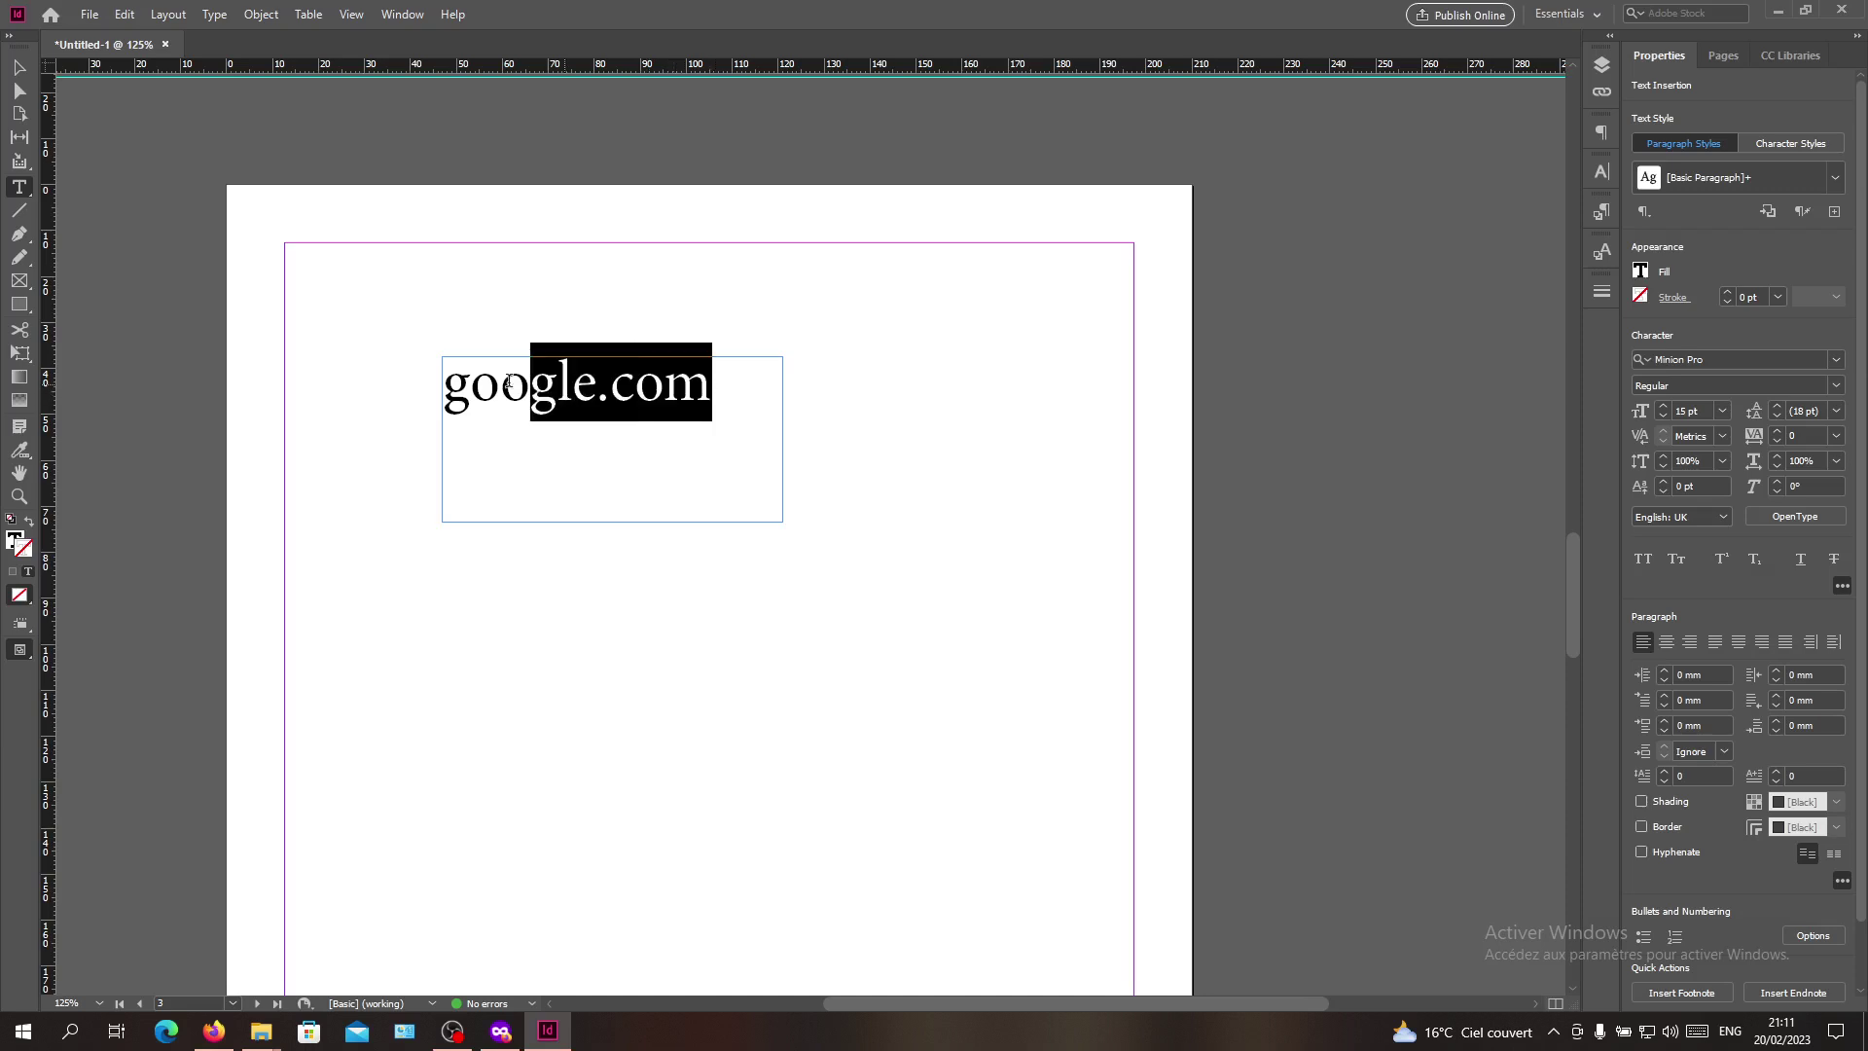
# Step: Choose Type > Hyperlinks & Cross-References > New Hyperlink for the selected google.com
pyautogui.rightClick(584, 378)
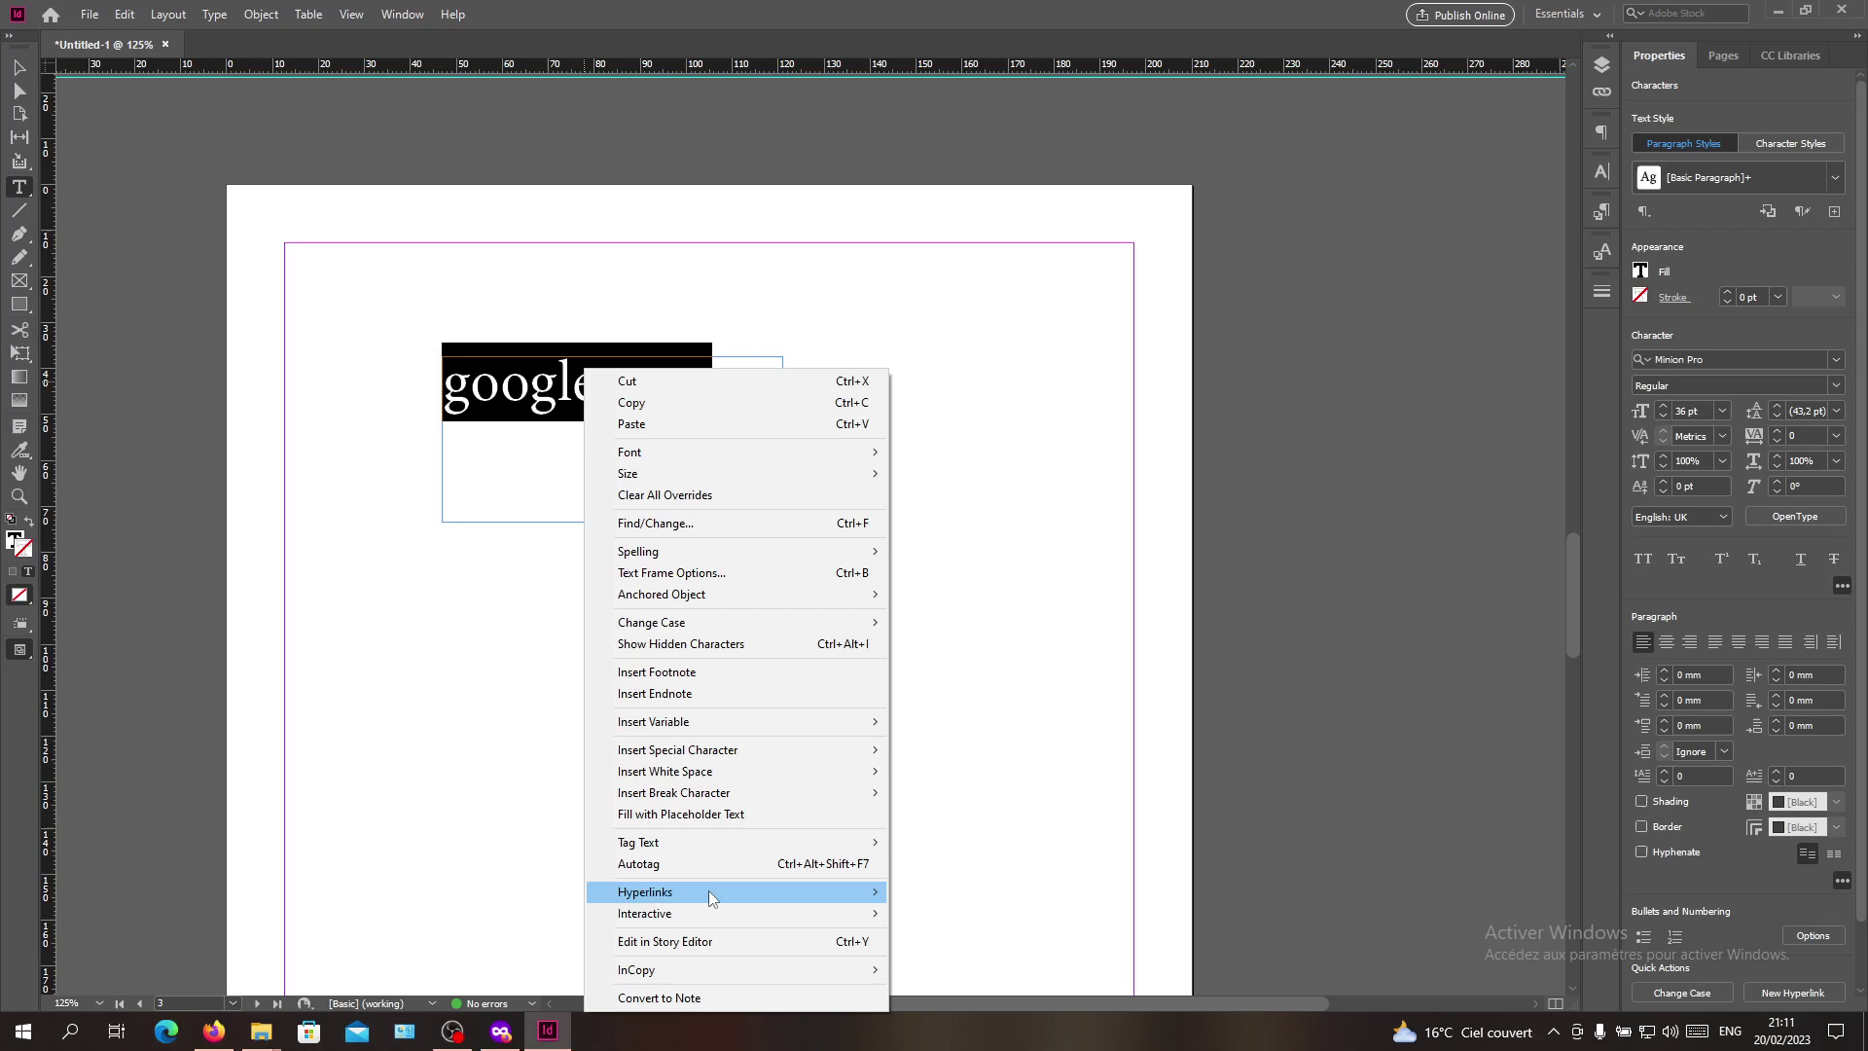
pyautogui.moveTo(646, 892)
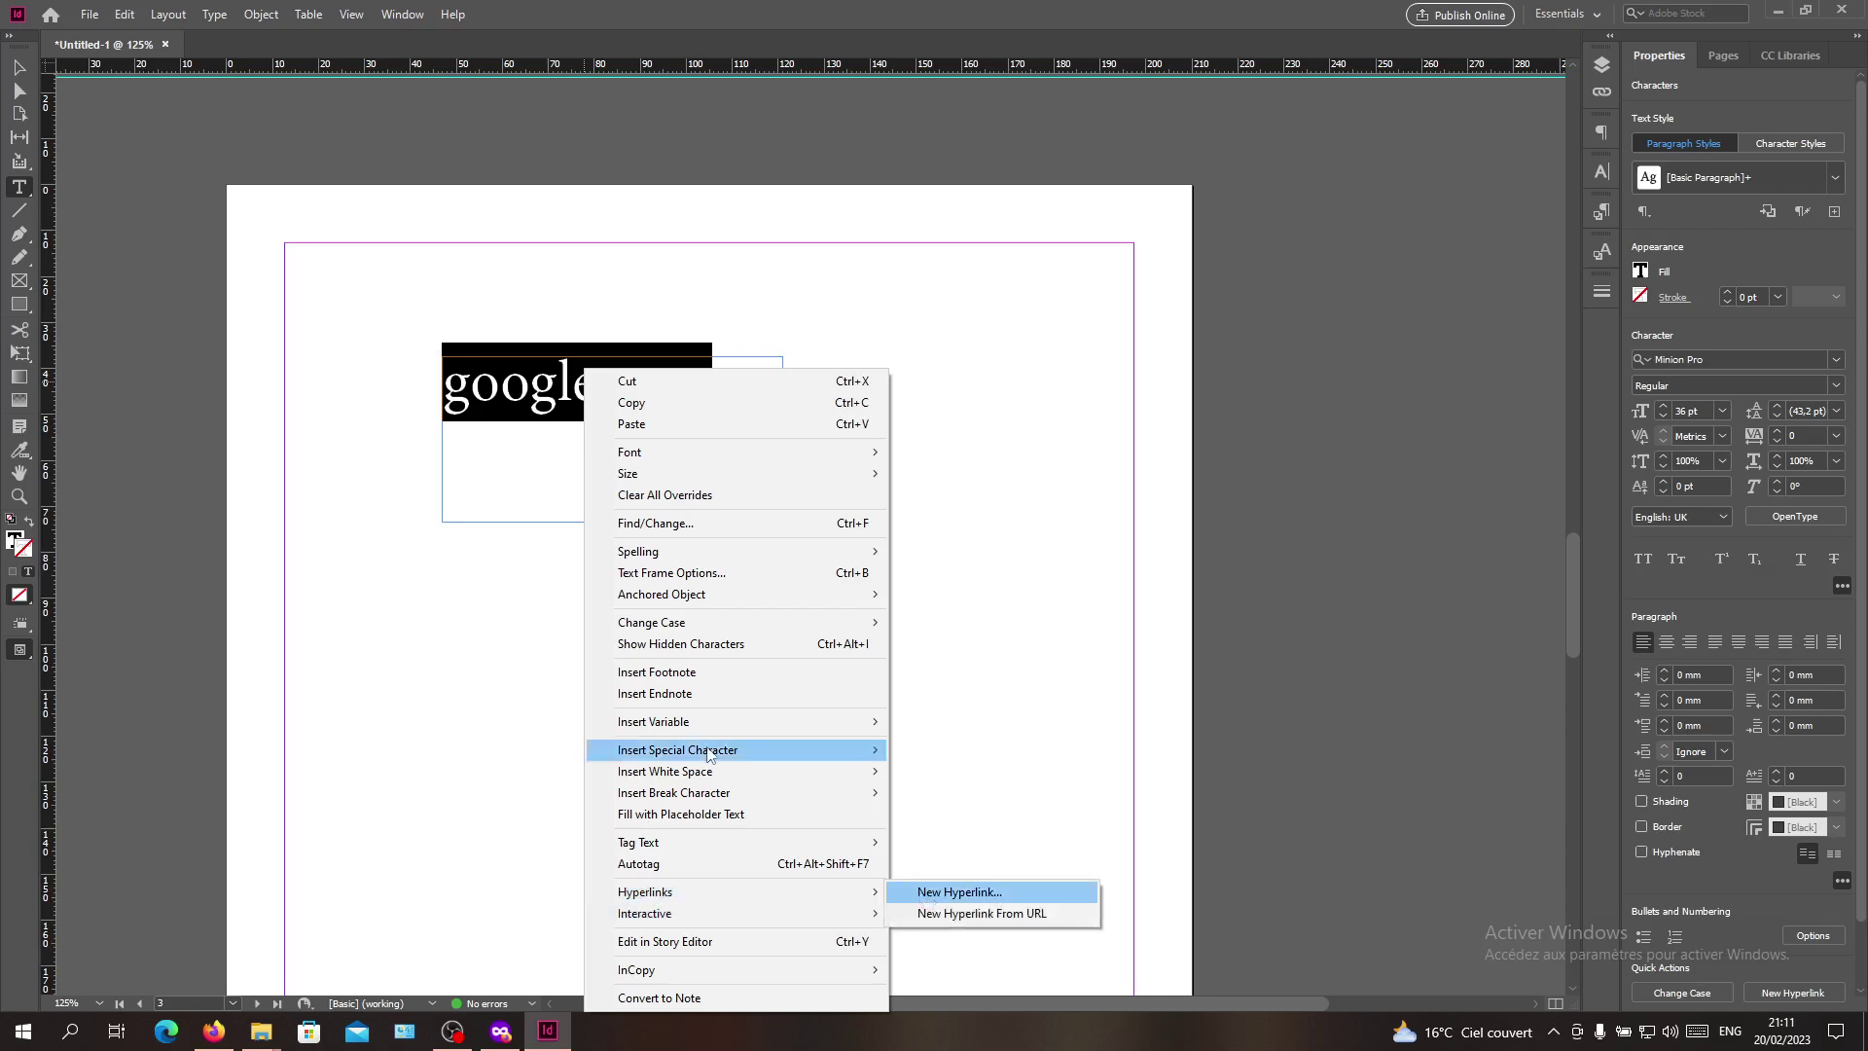
pyautogui.click(213, 15)
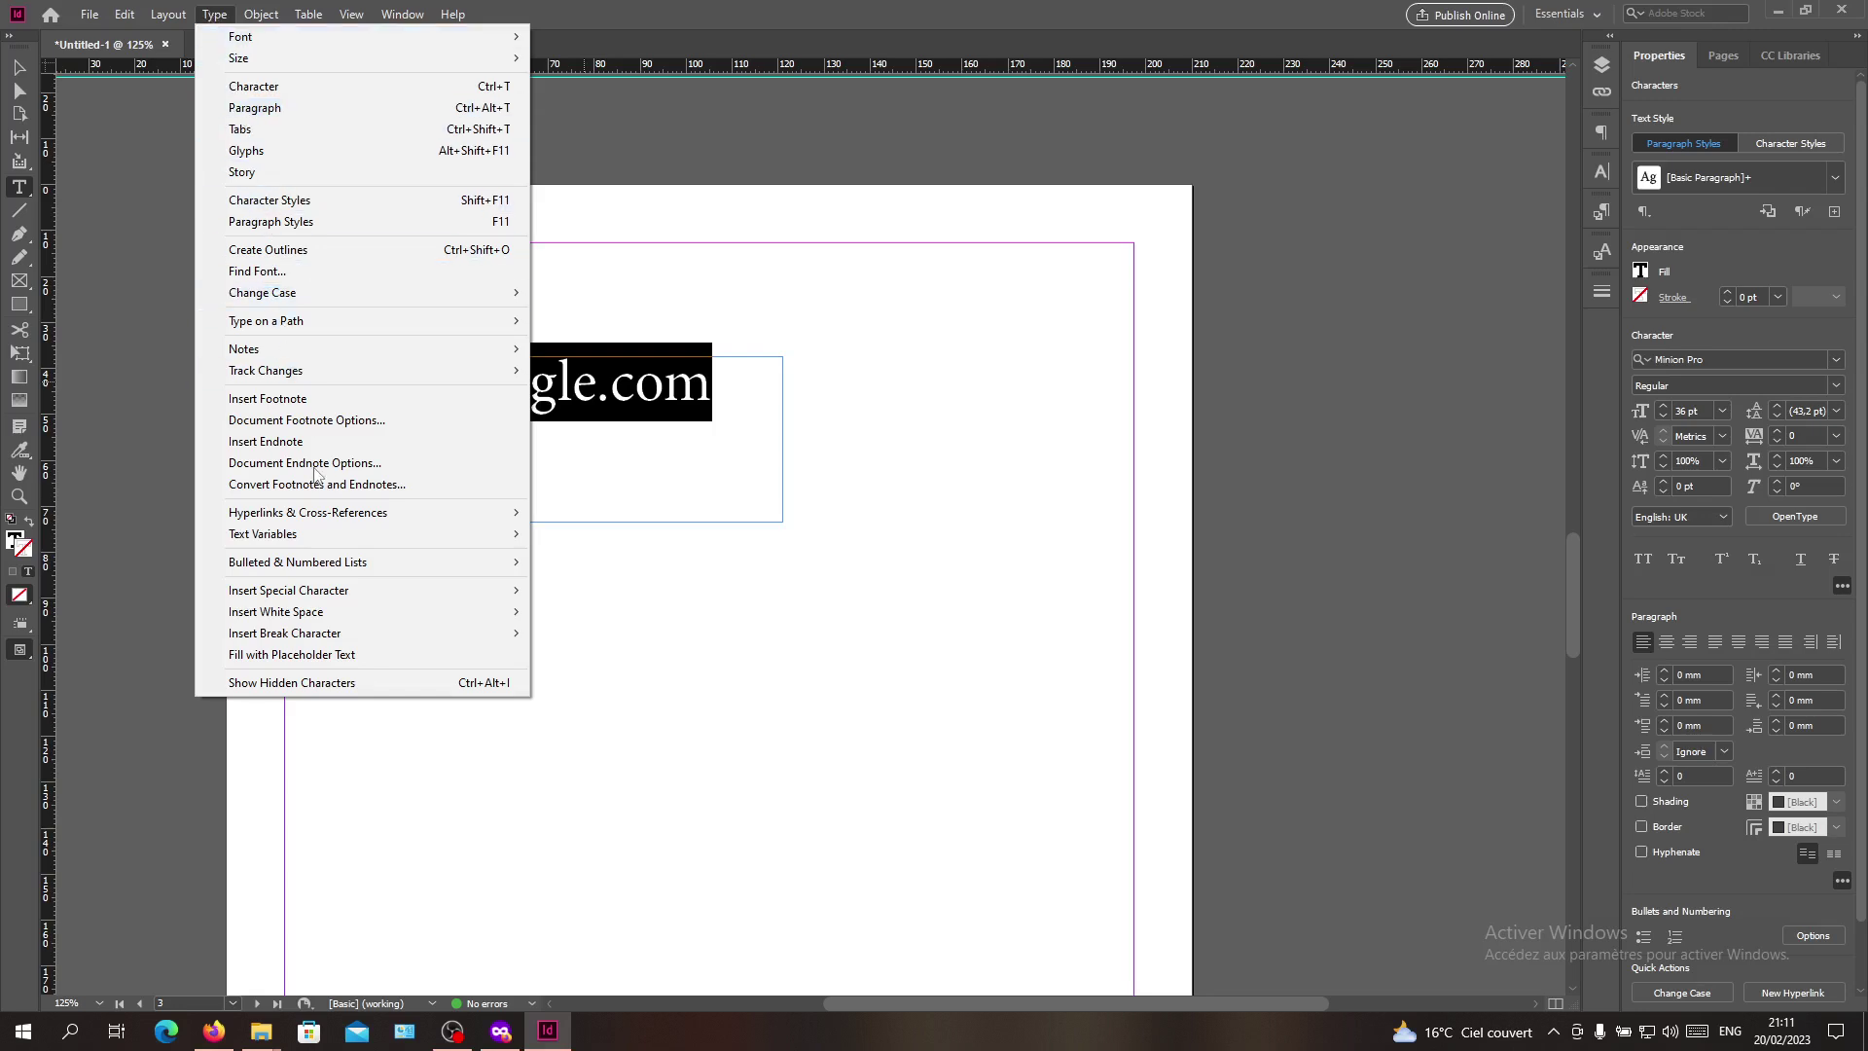
pyautogui.moveTo(307, 512)
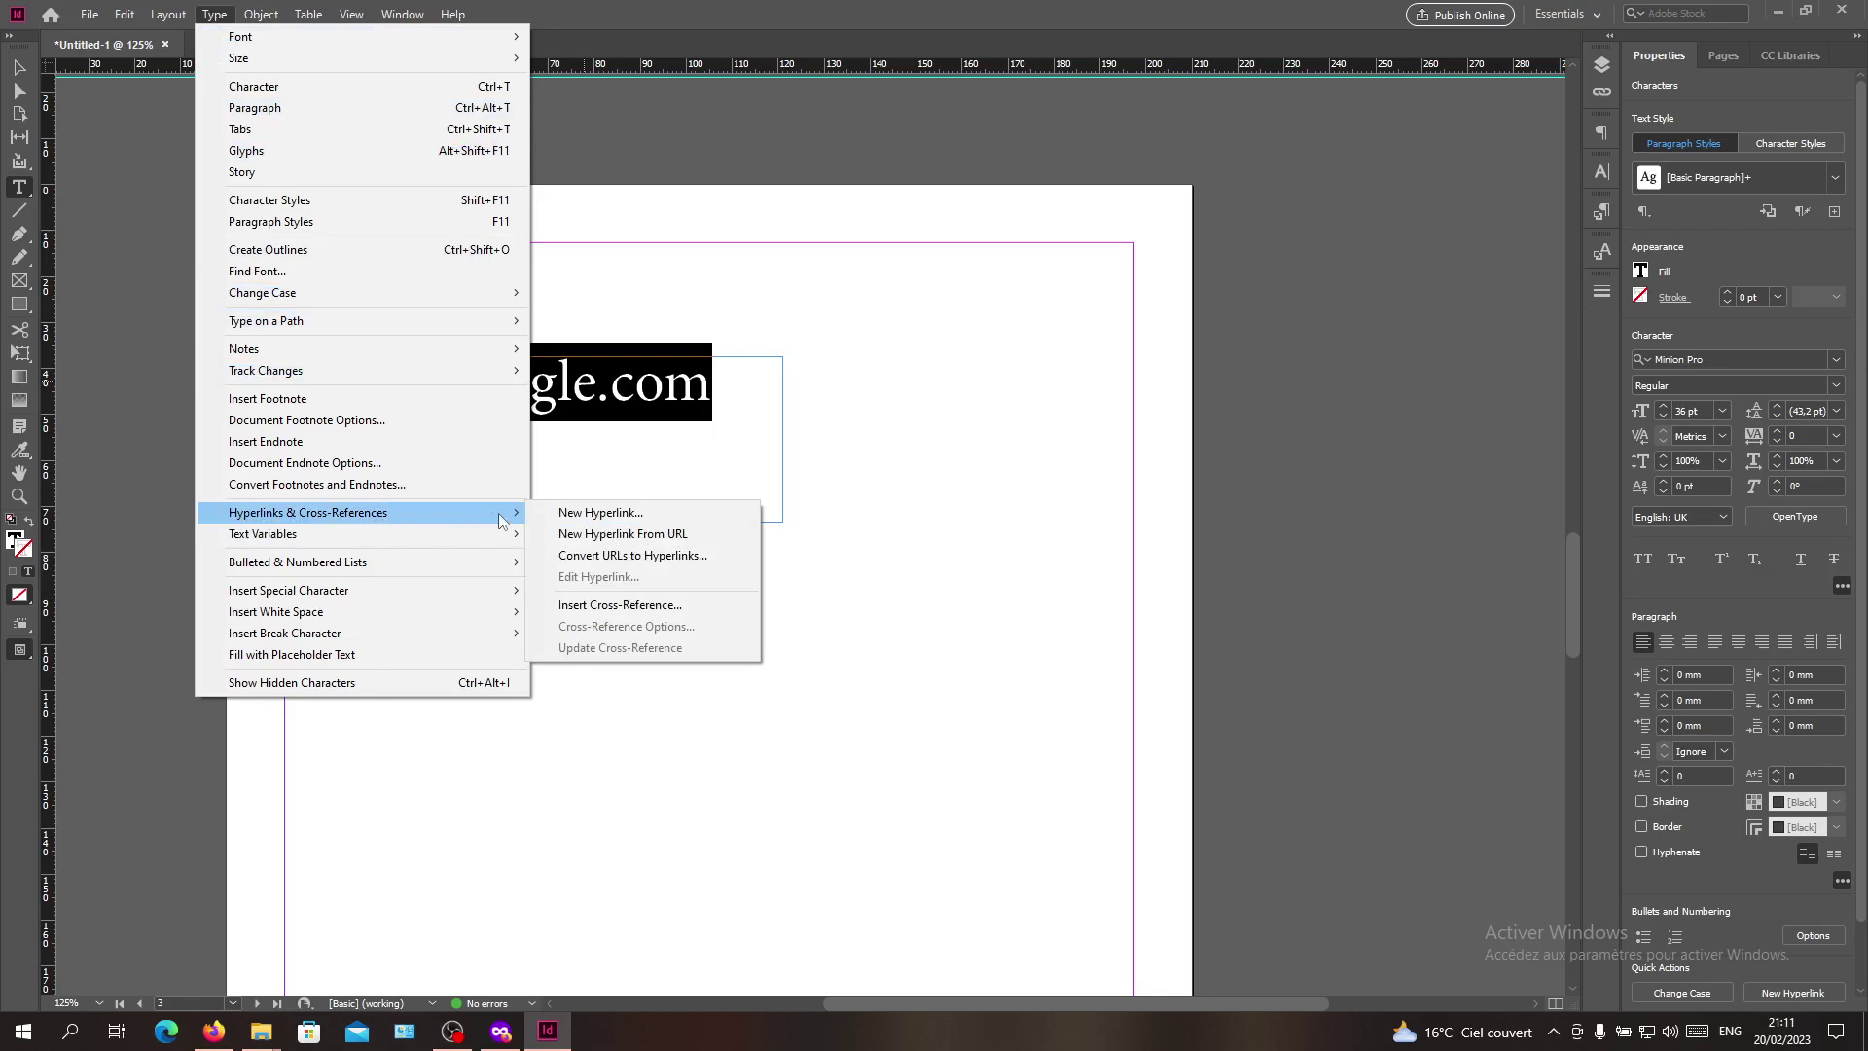
pyautogui.click(595, 522)
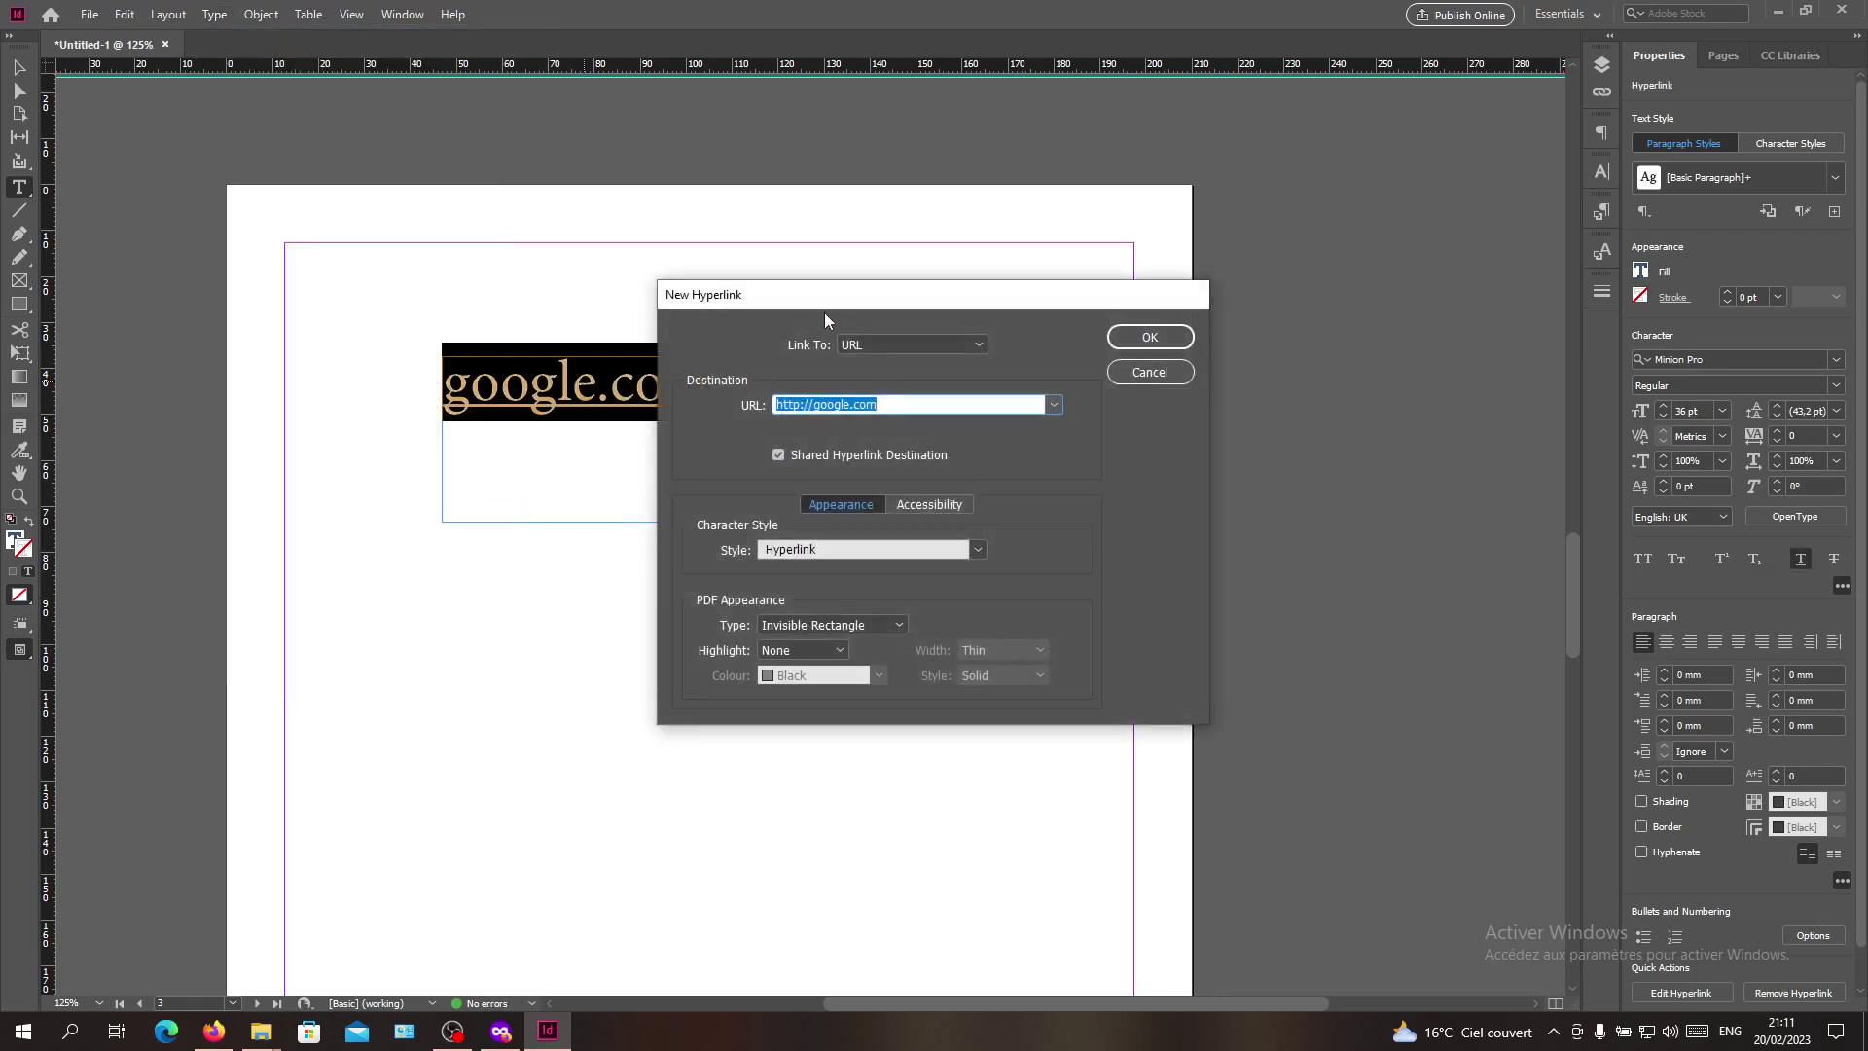
pyautogui.click(870, 348)
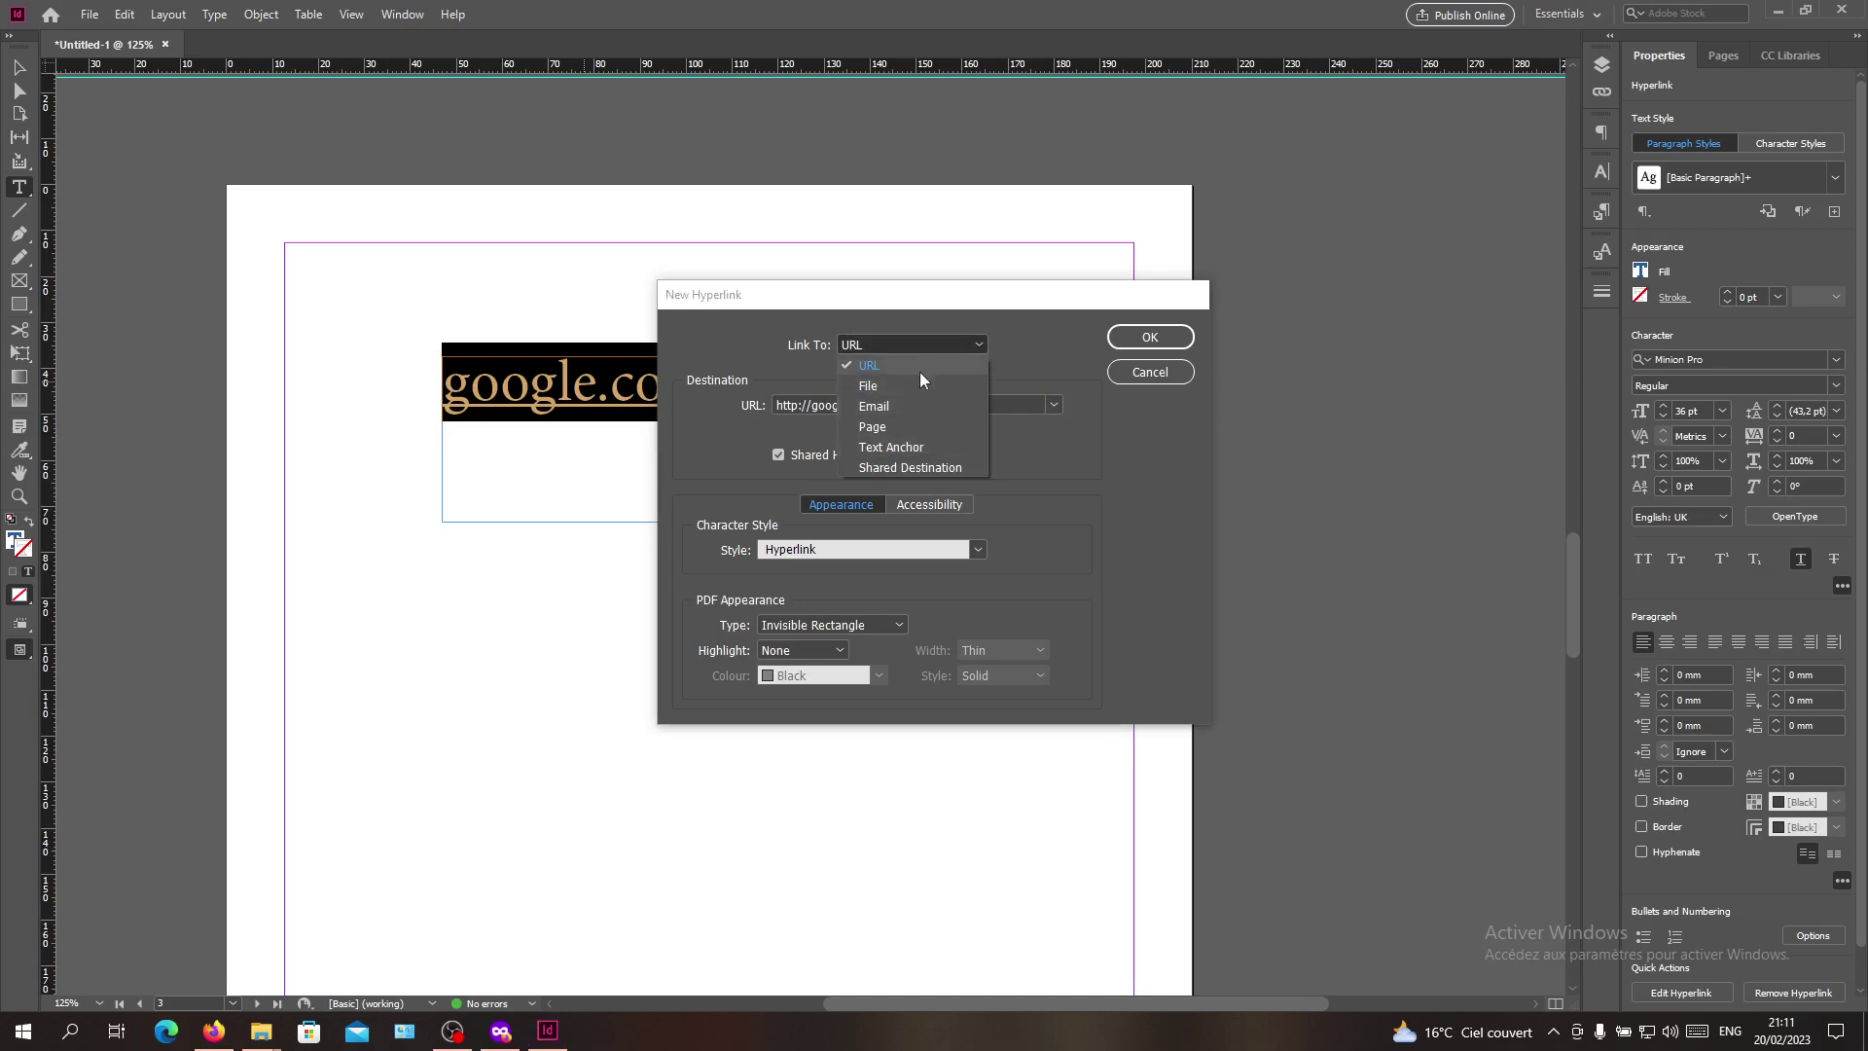
pyautogui.click(923, 344)
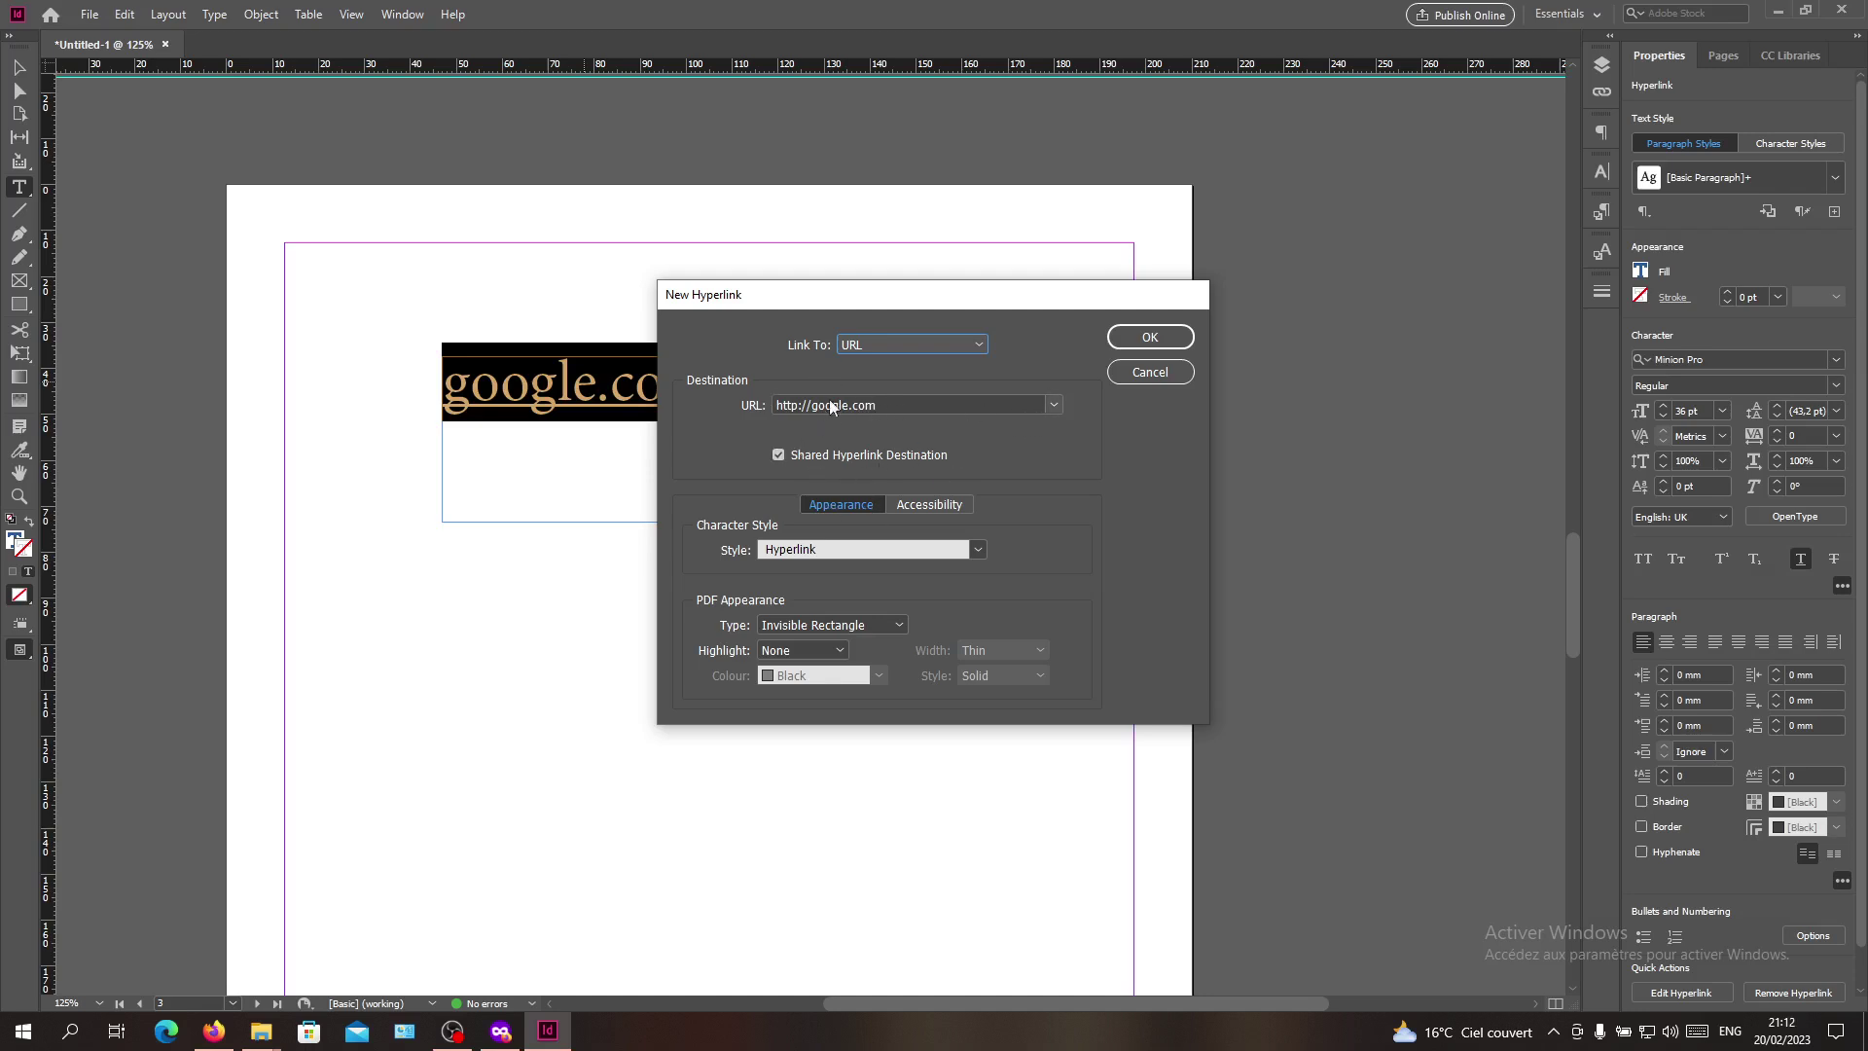
pyautogui.click(956, 560)
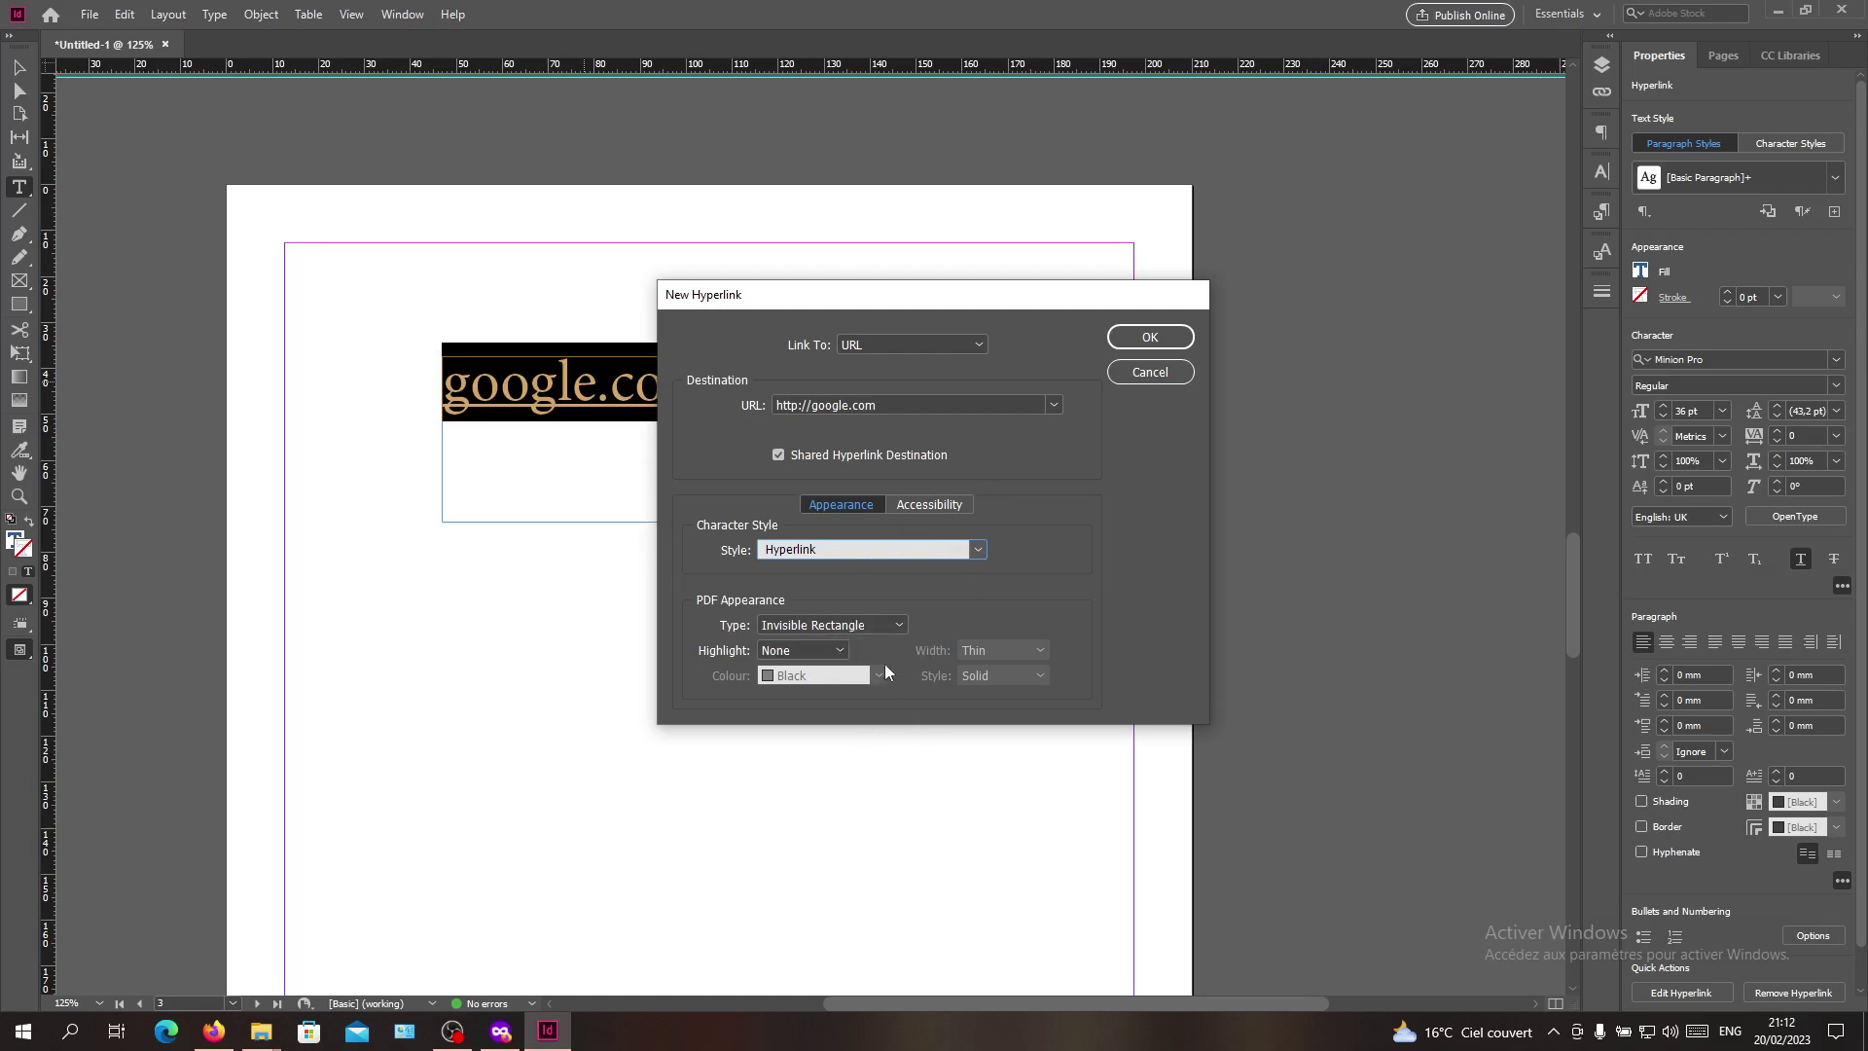
pyautogui.click(1147, 336)
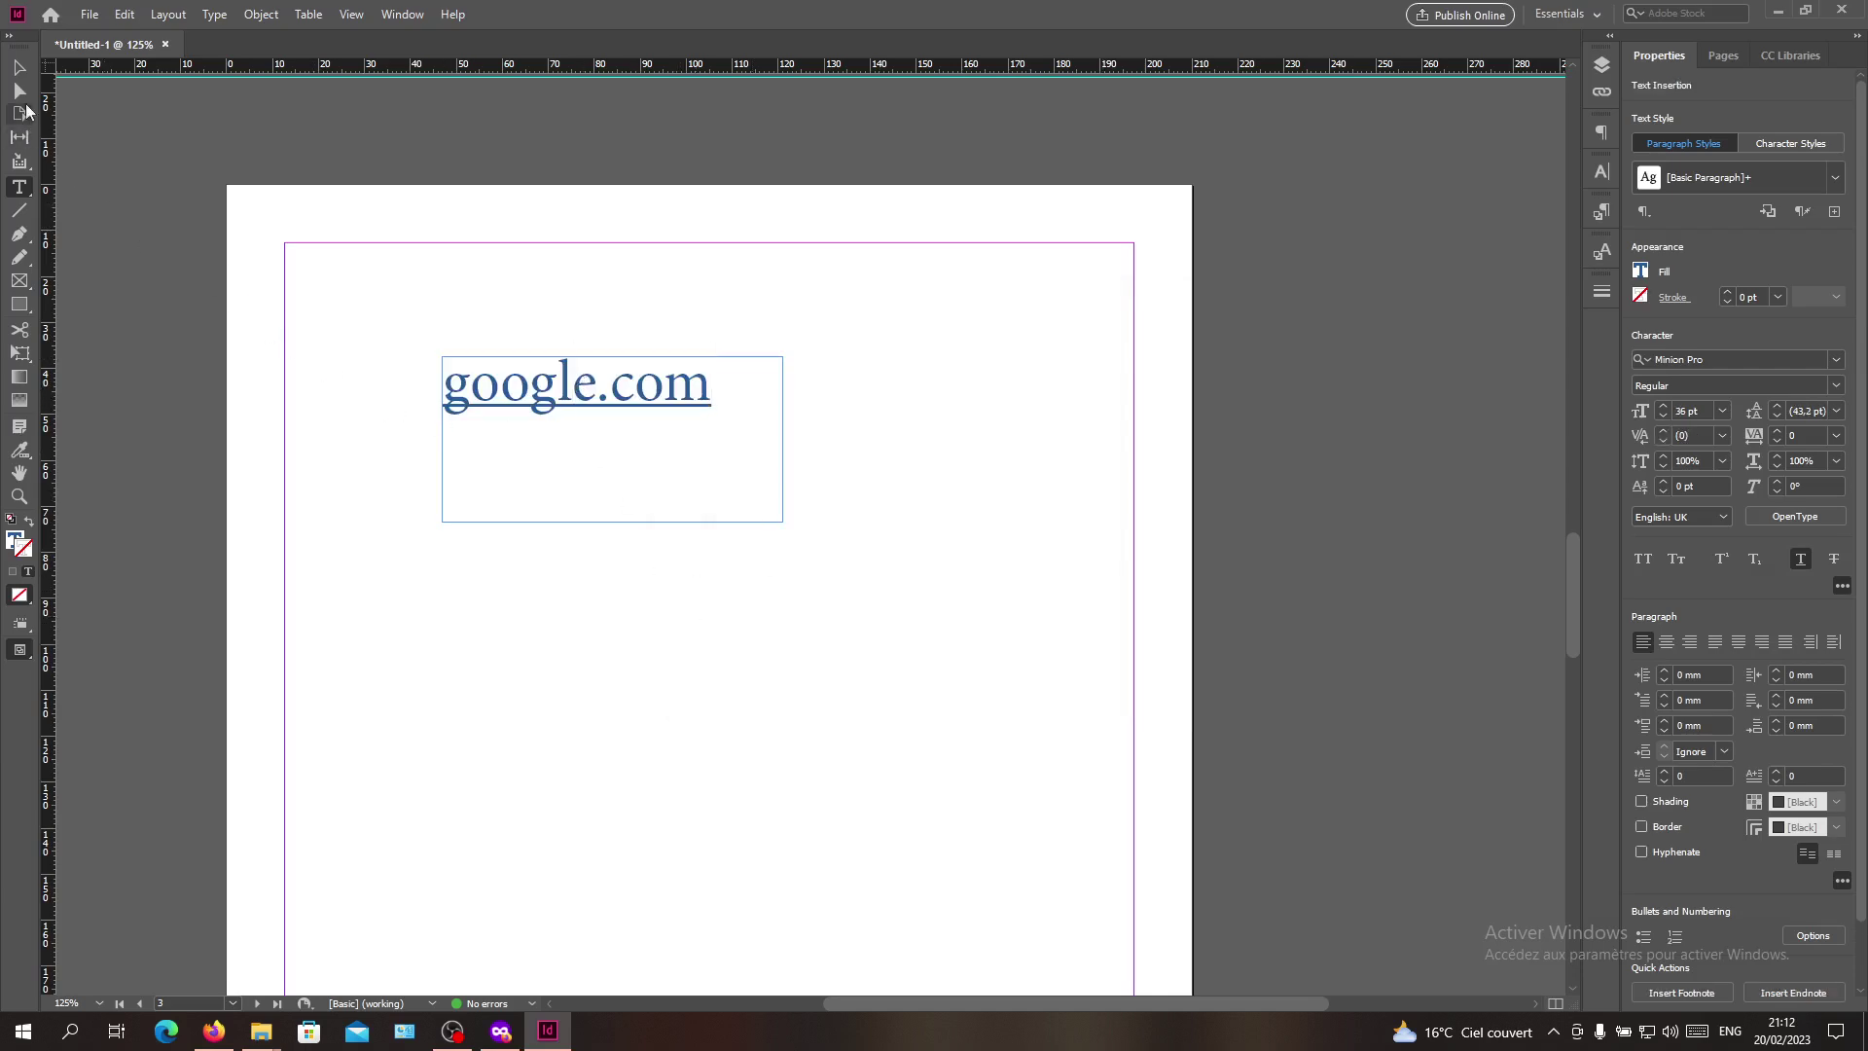
pyautogui.press('Escape')
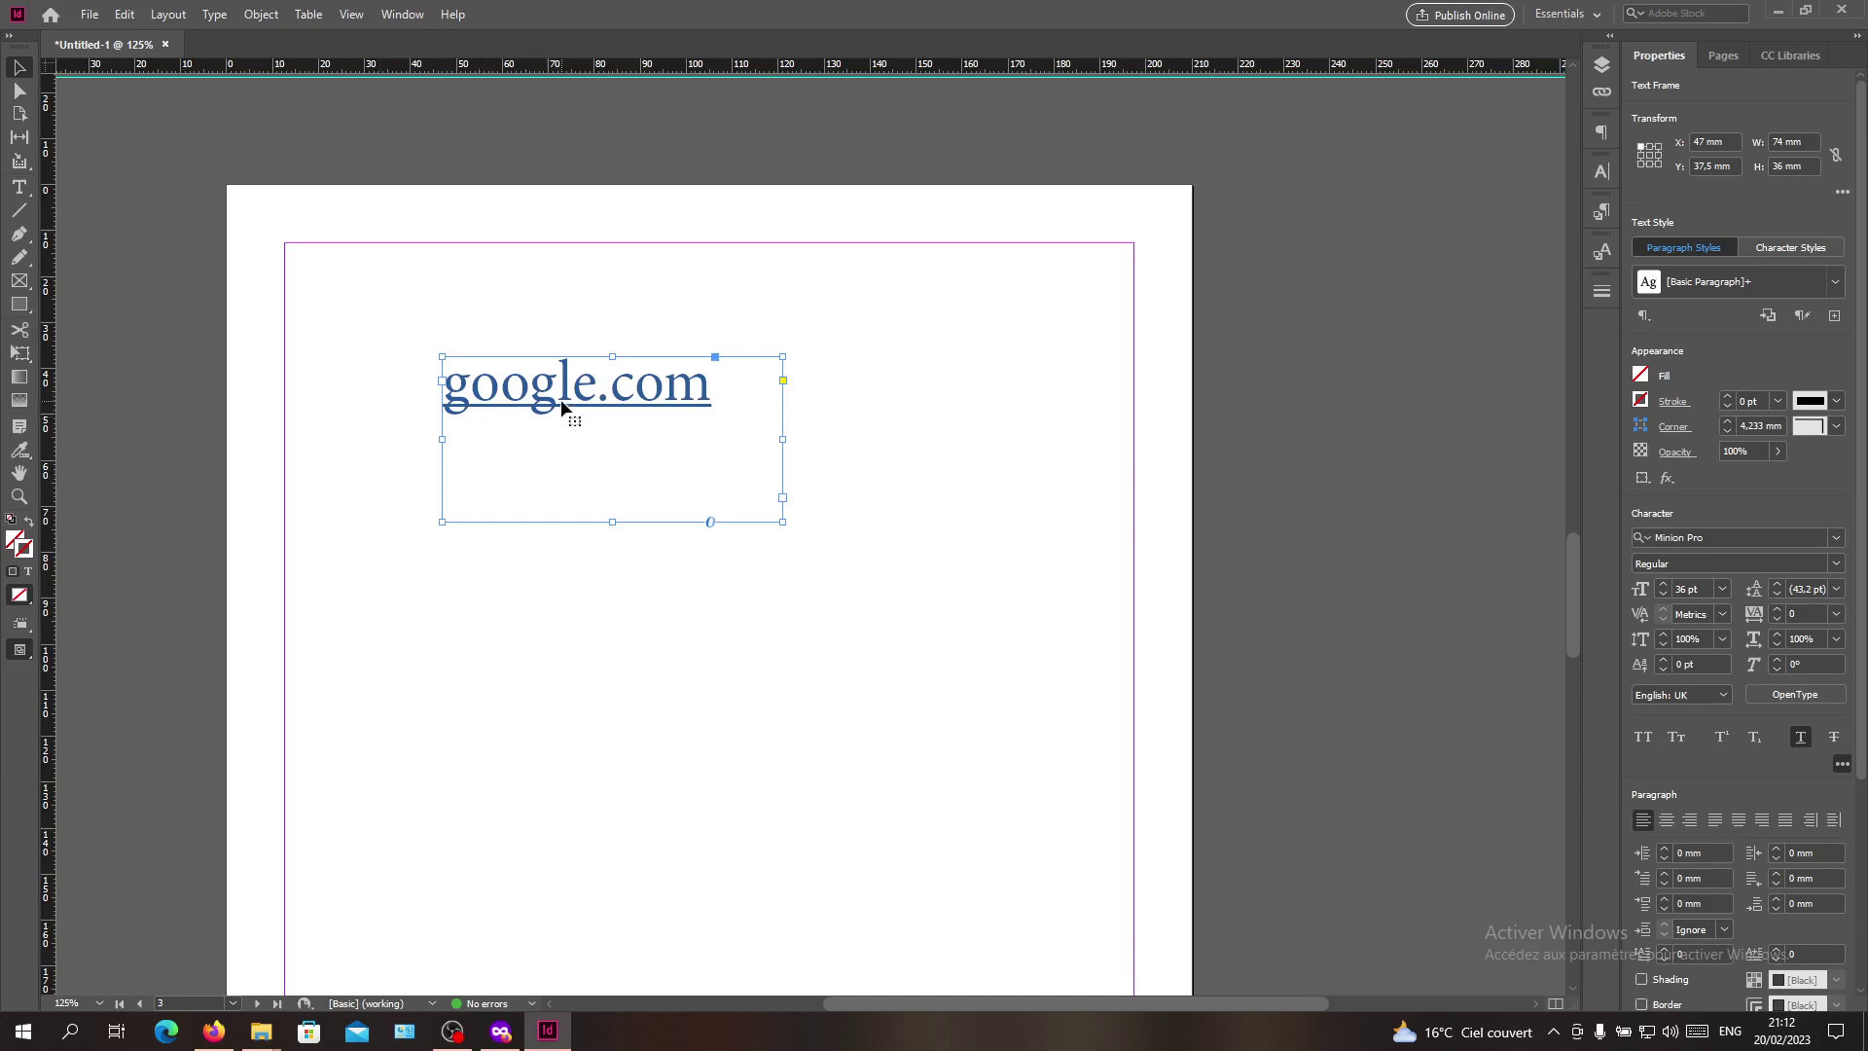
pyautogui.press('t')
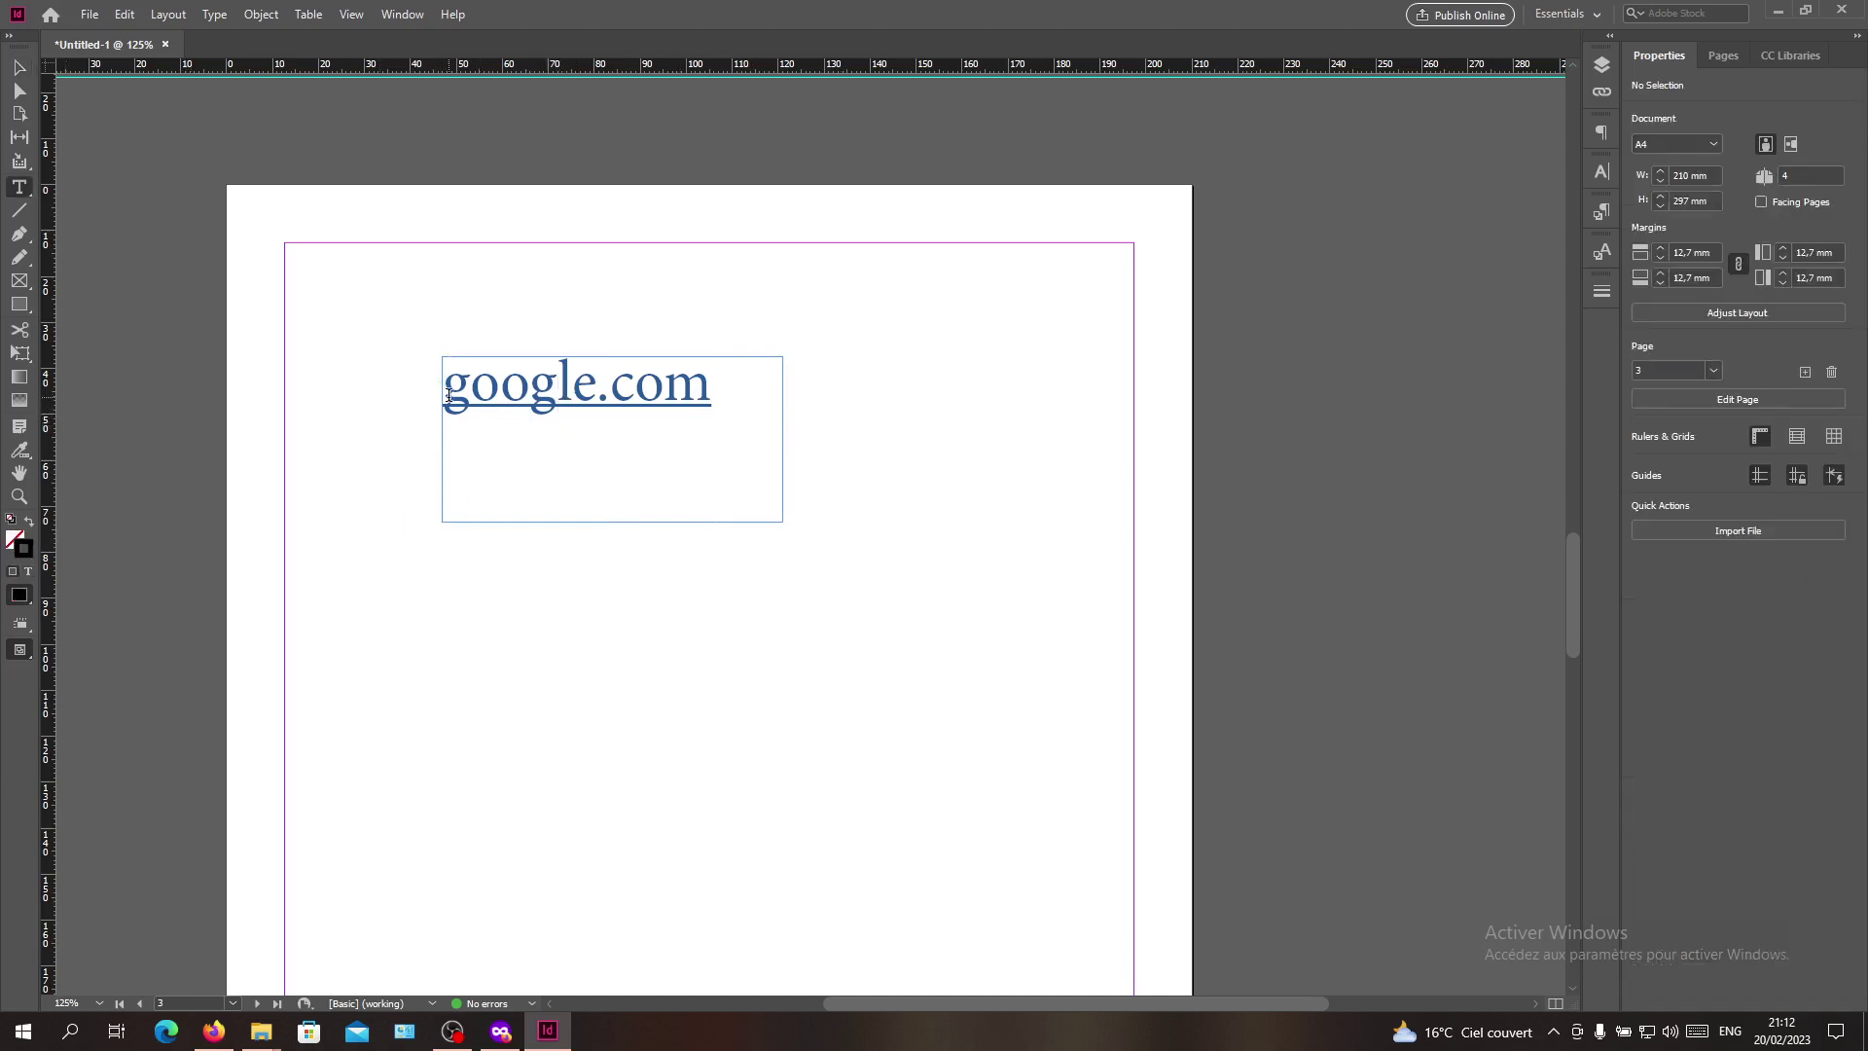
pyautogui.scroll(-2, 663, 431)
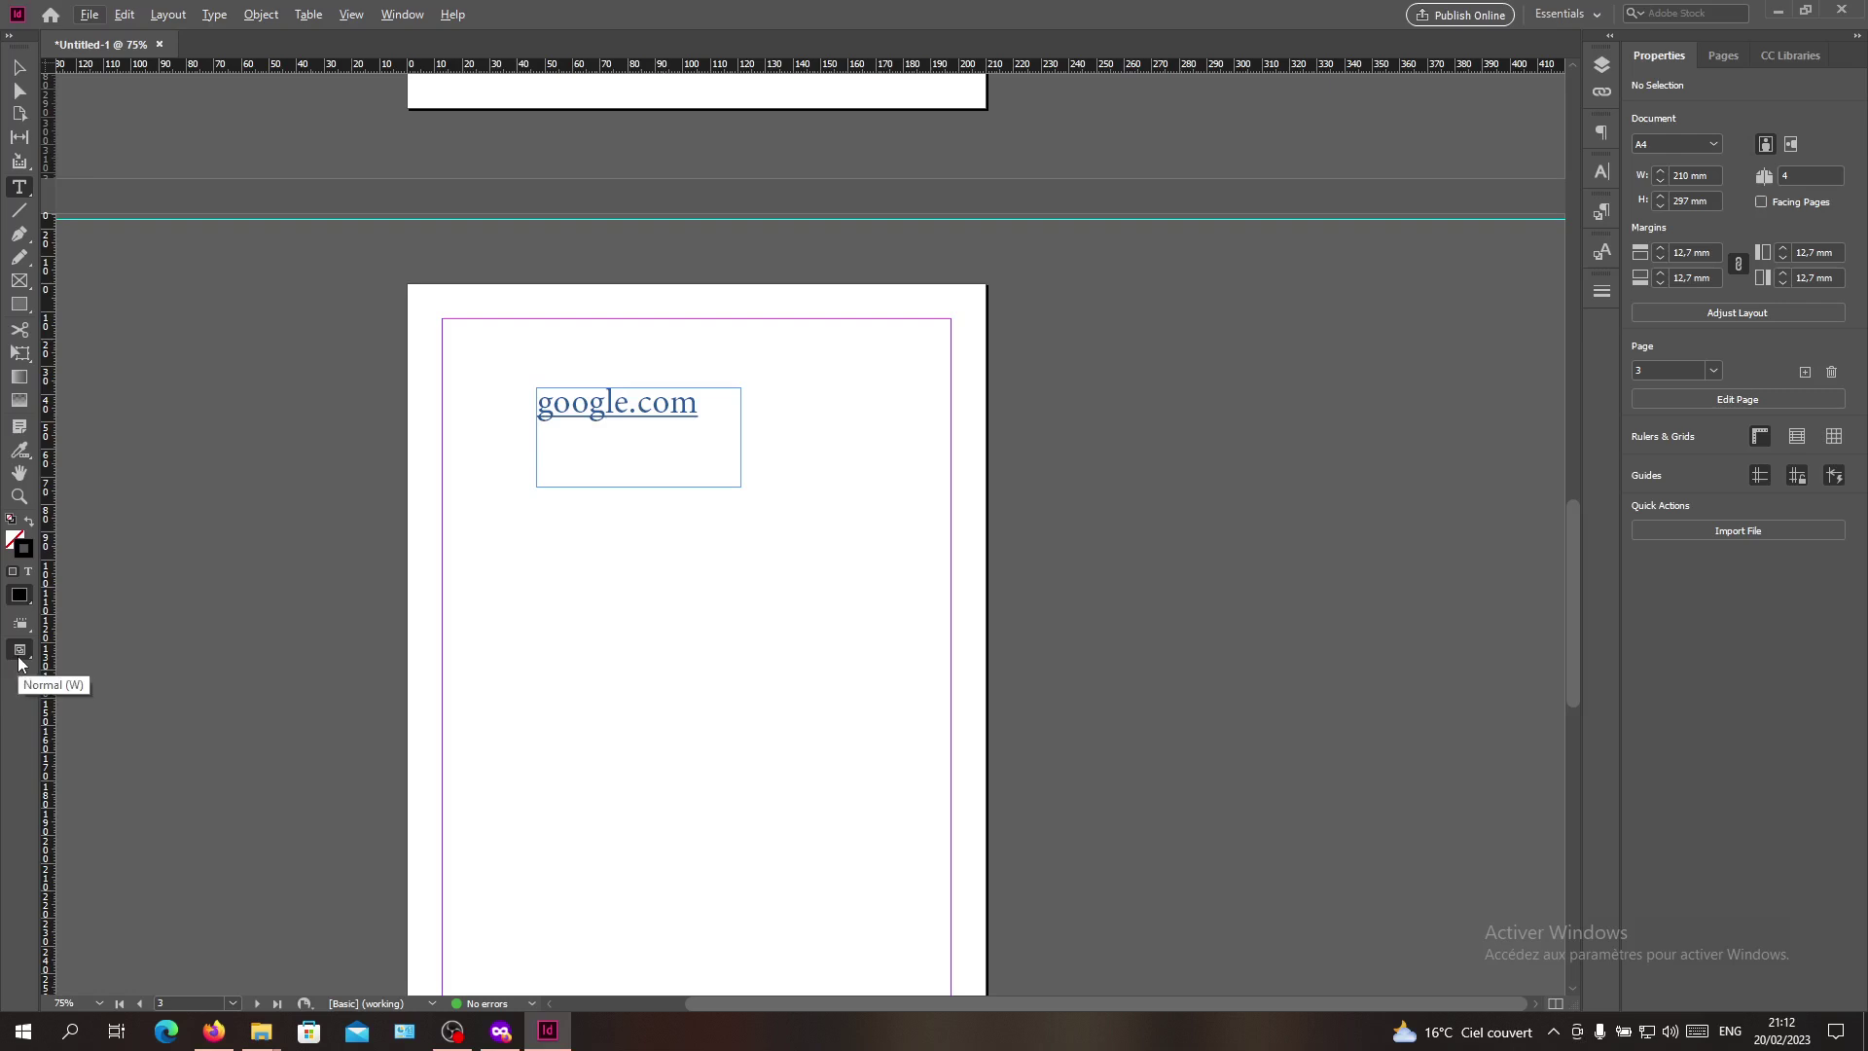
pyautogui.hotkey('ctrl', '1')
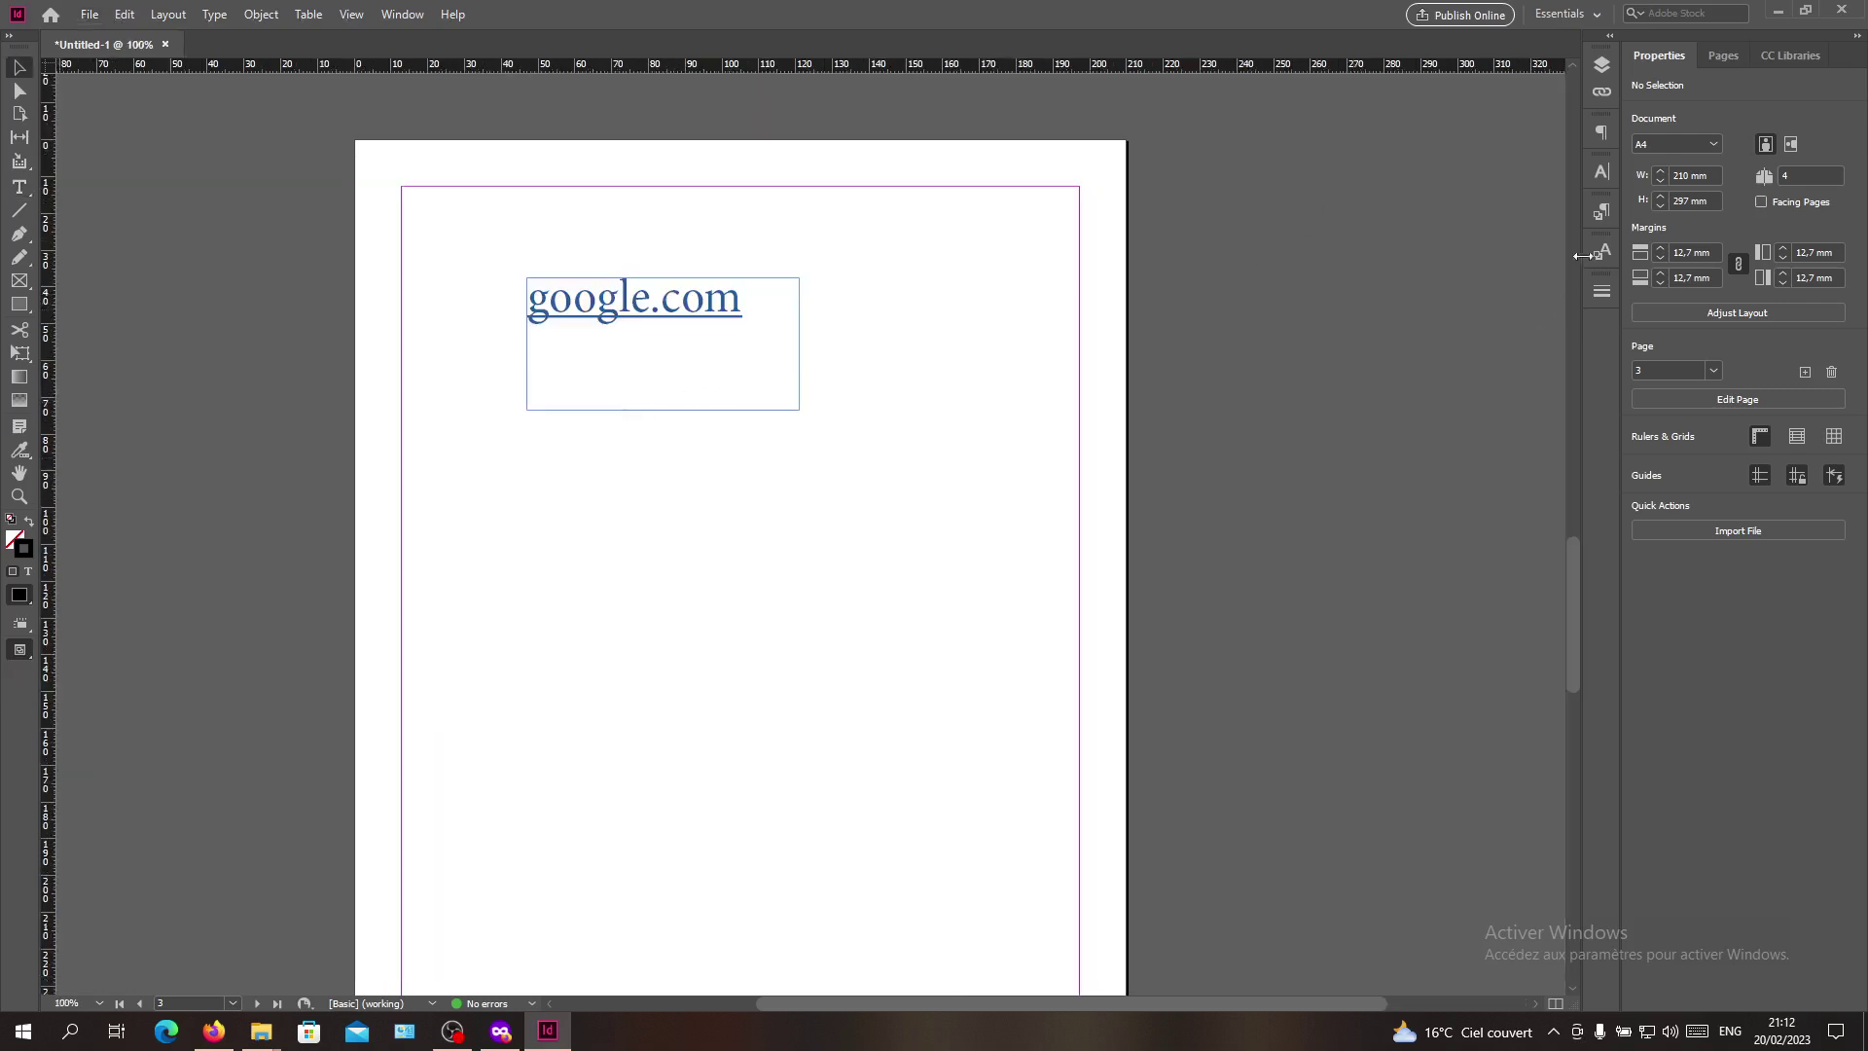
pyautogui.click(1613, 98)
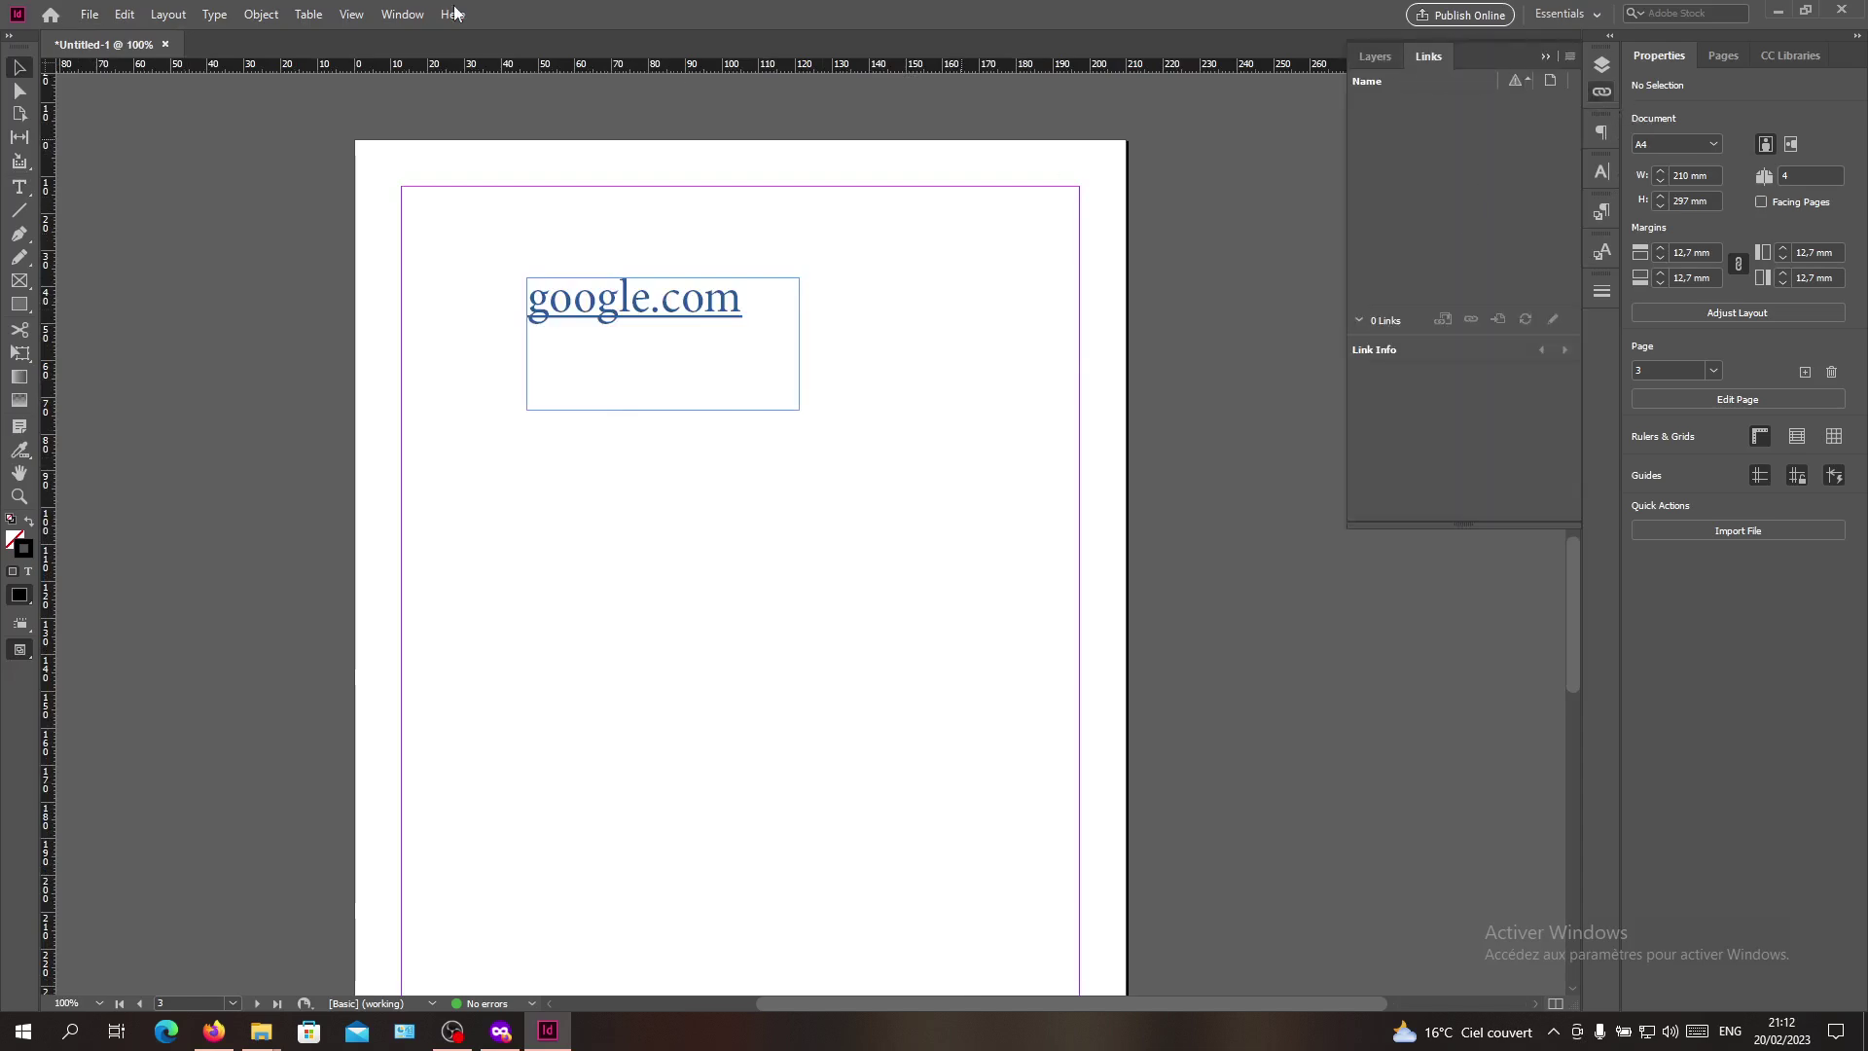
pyautogui.click(397, 15)
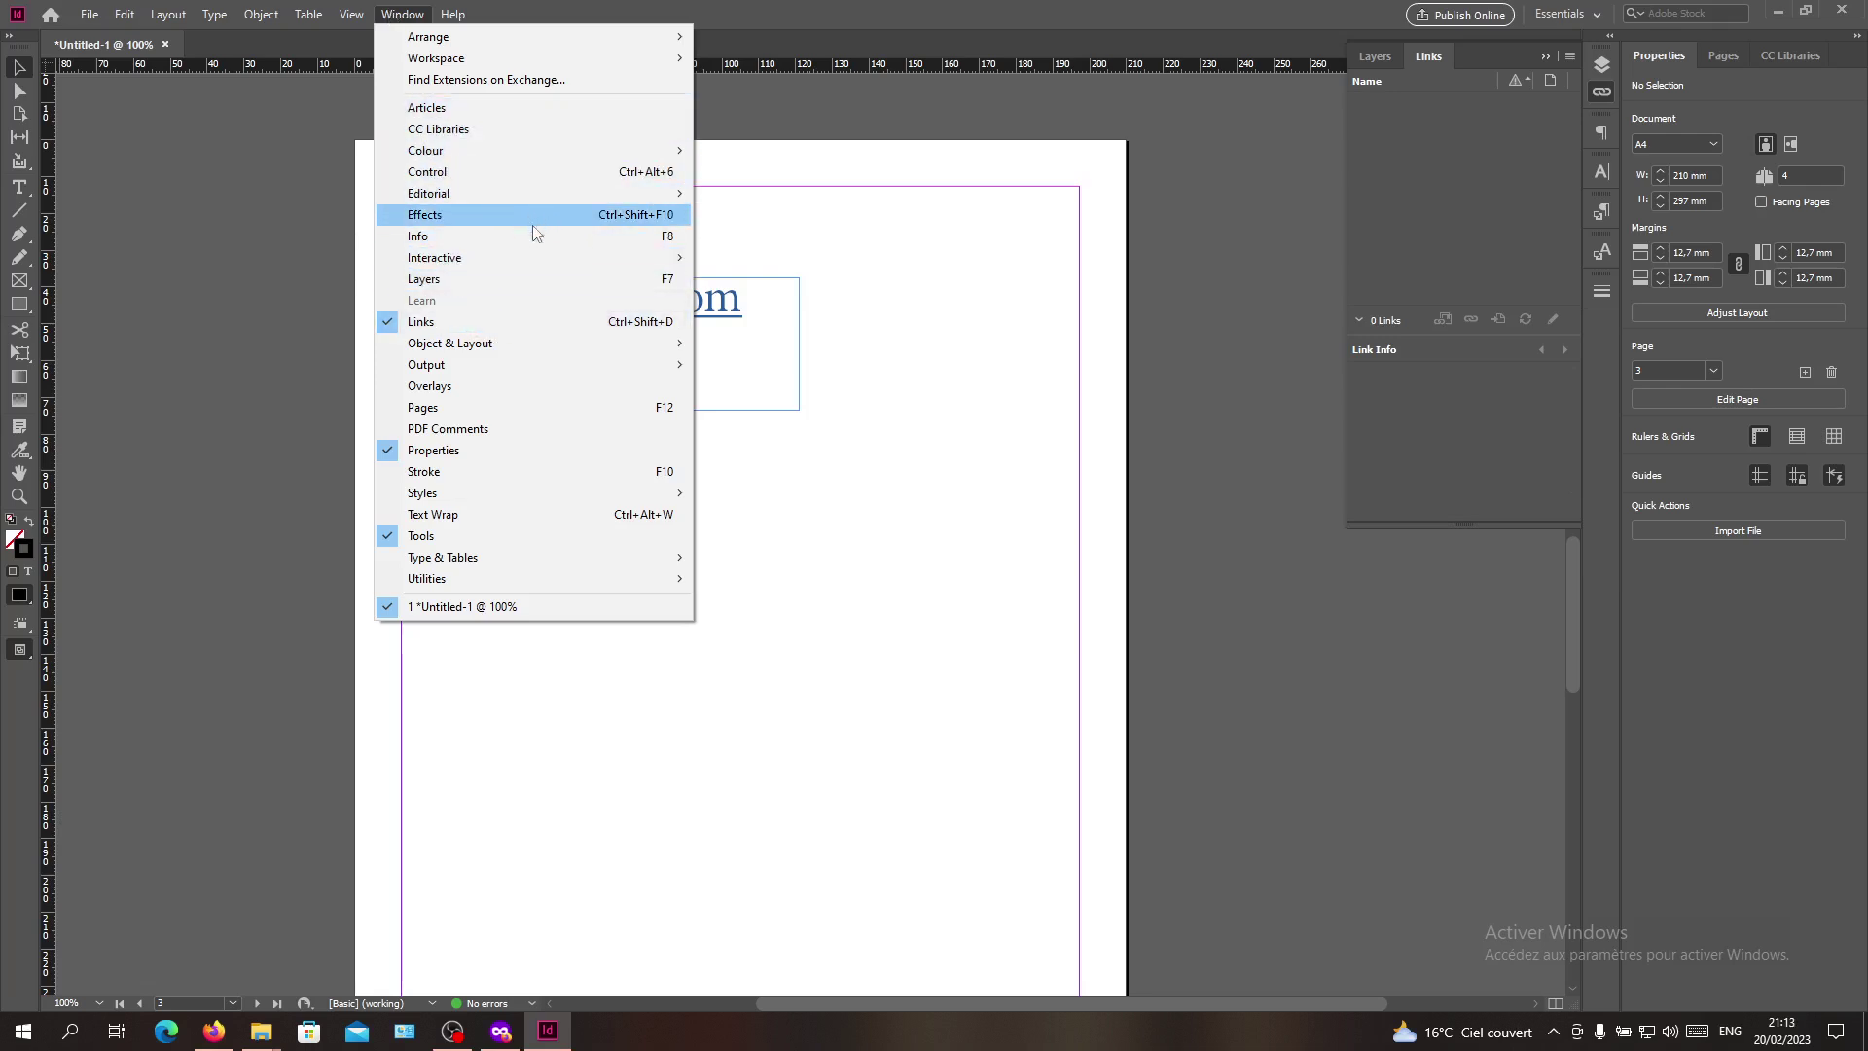
pyautogui.moveTo(435, 258)
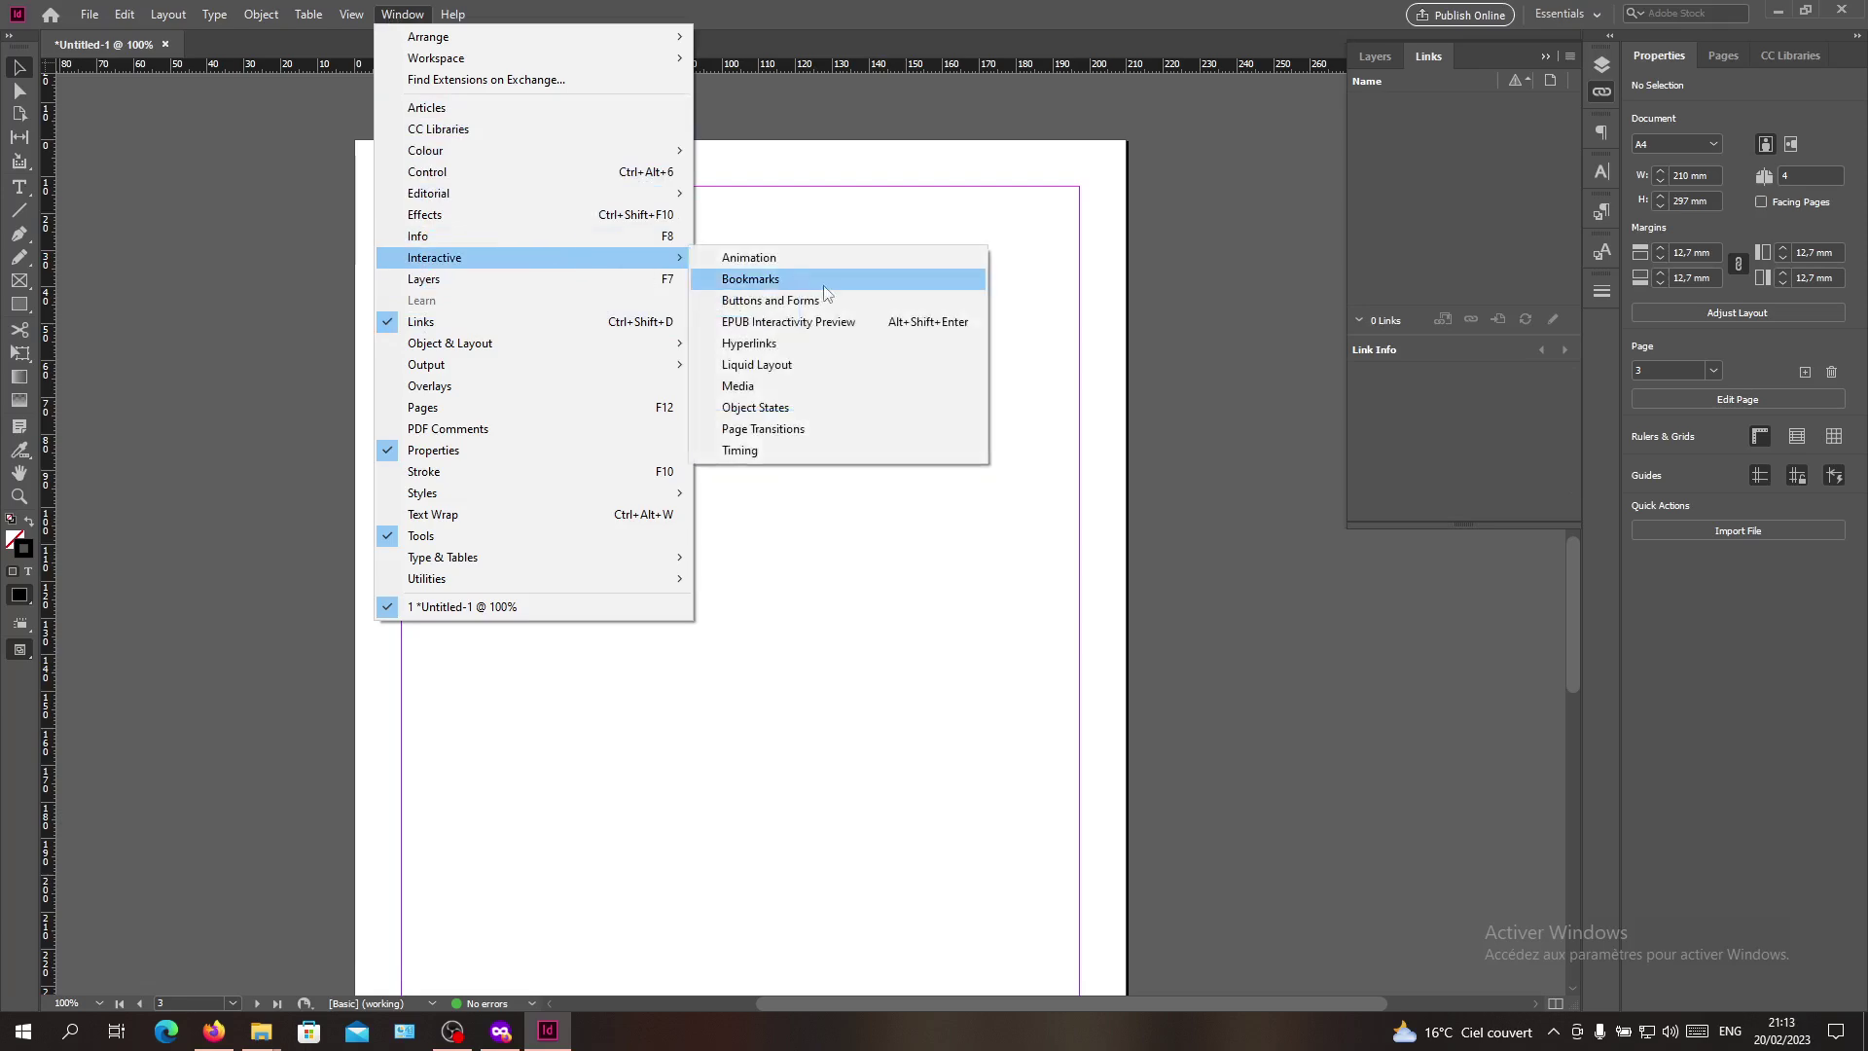
pyautogui.click(823, 346)
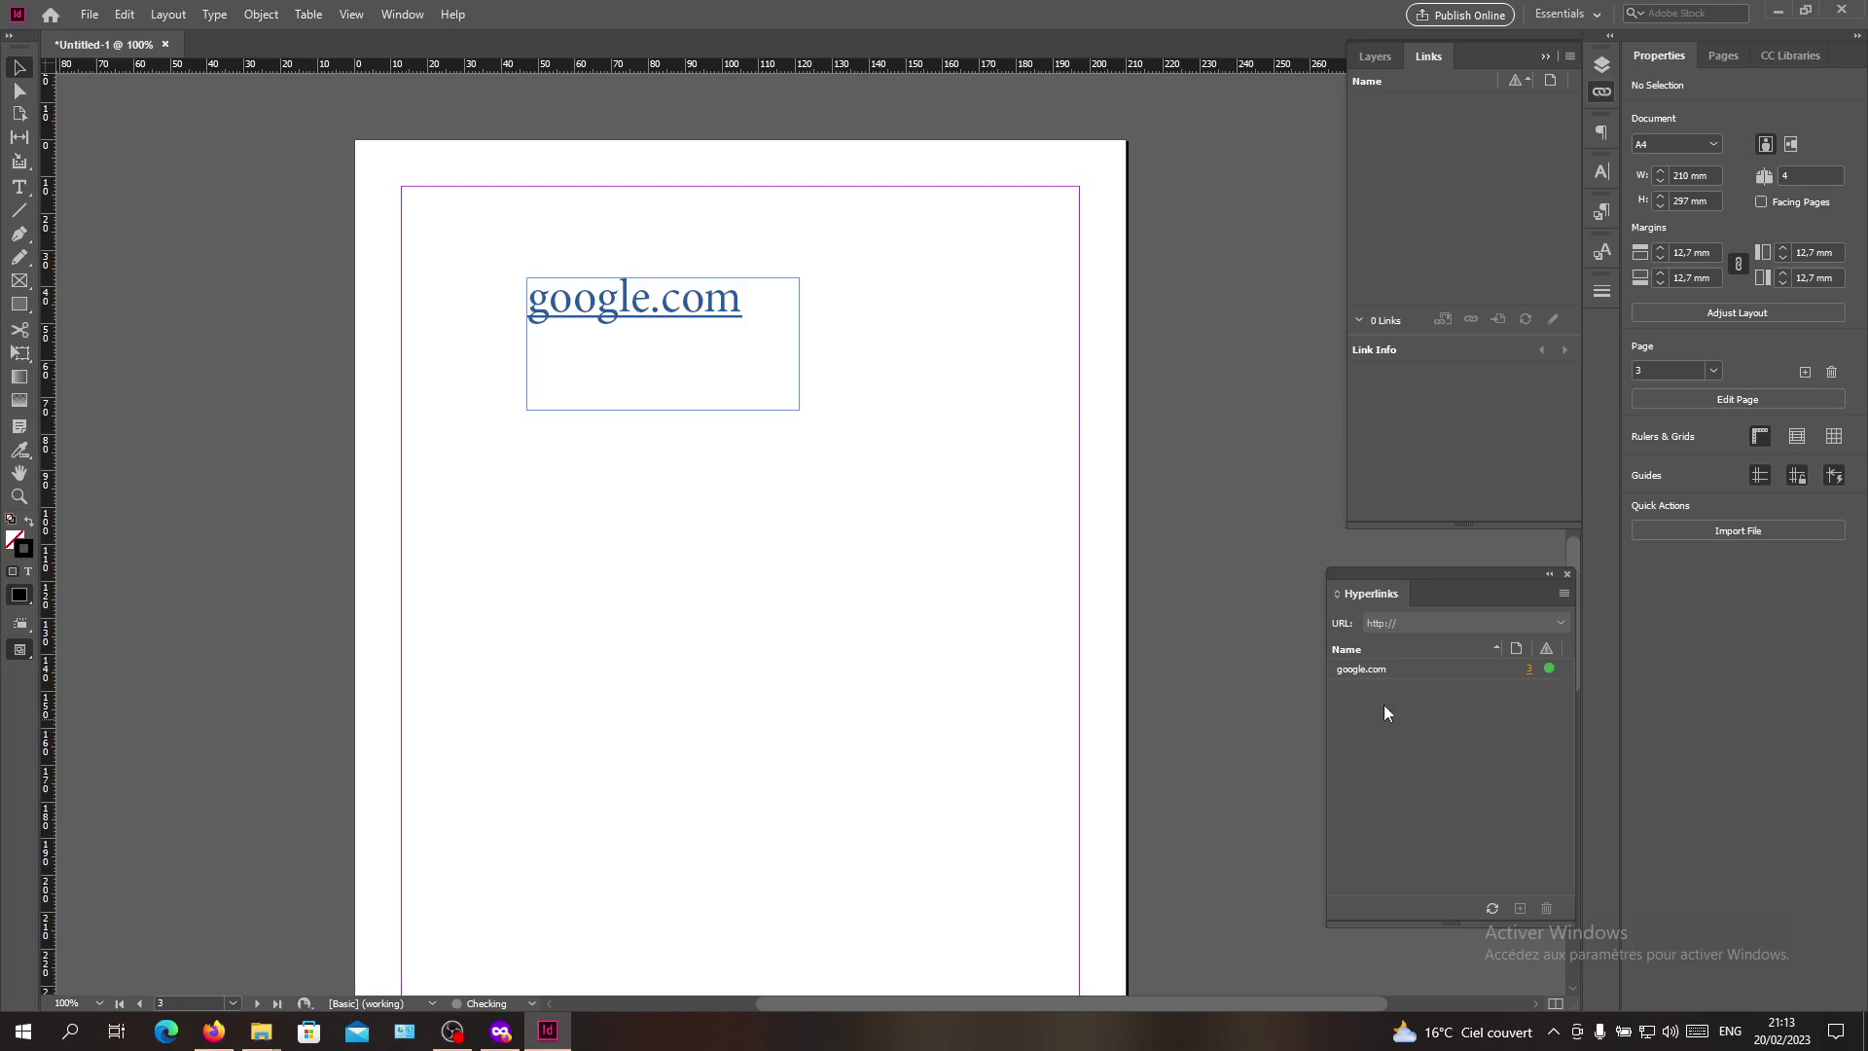
pyautogui.click(1369, 670)
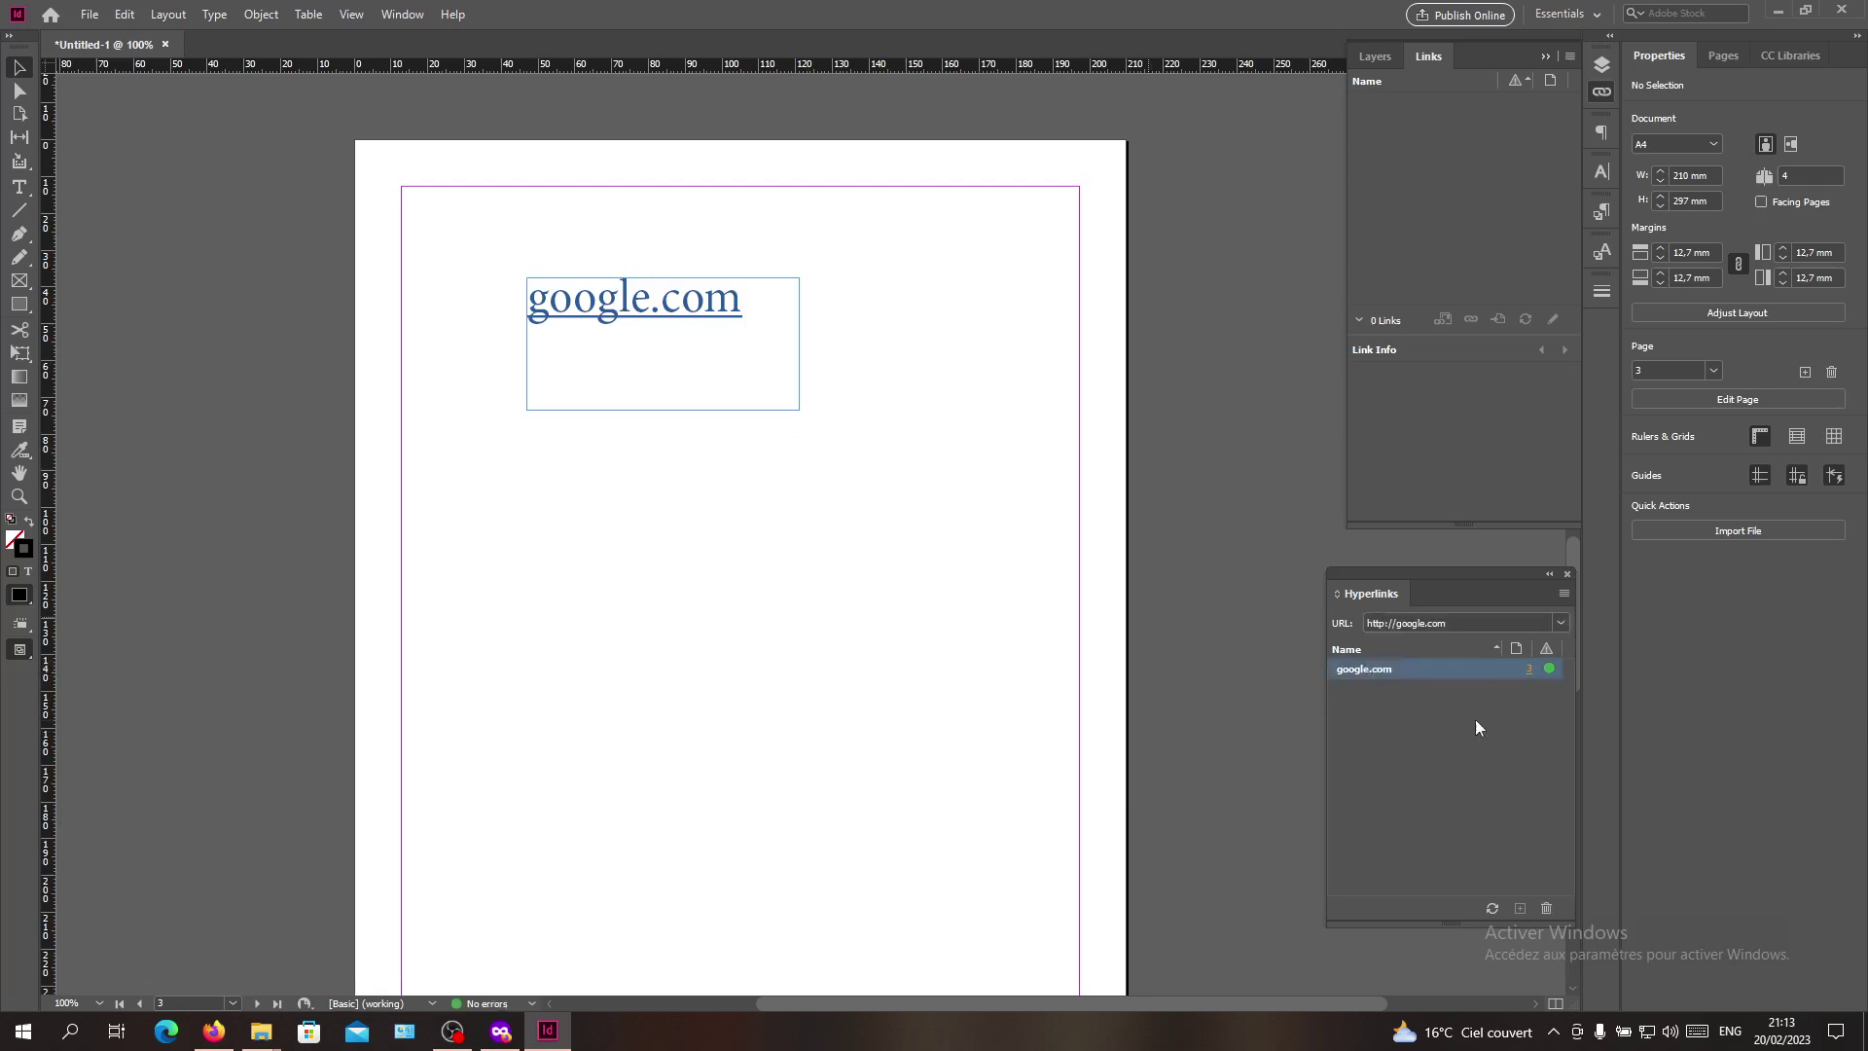
pyautogui.doubleClick(1497, 664)
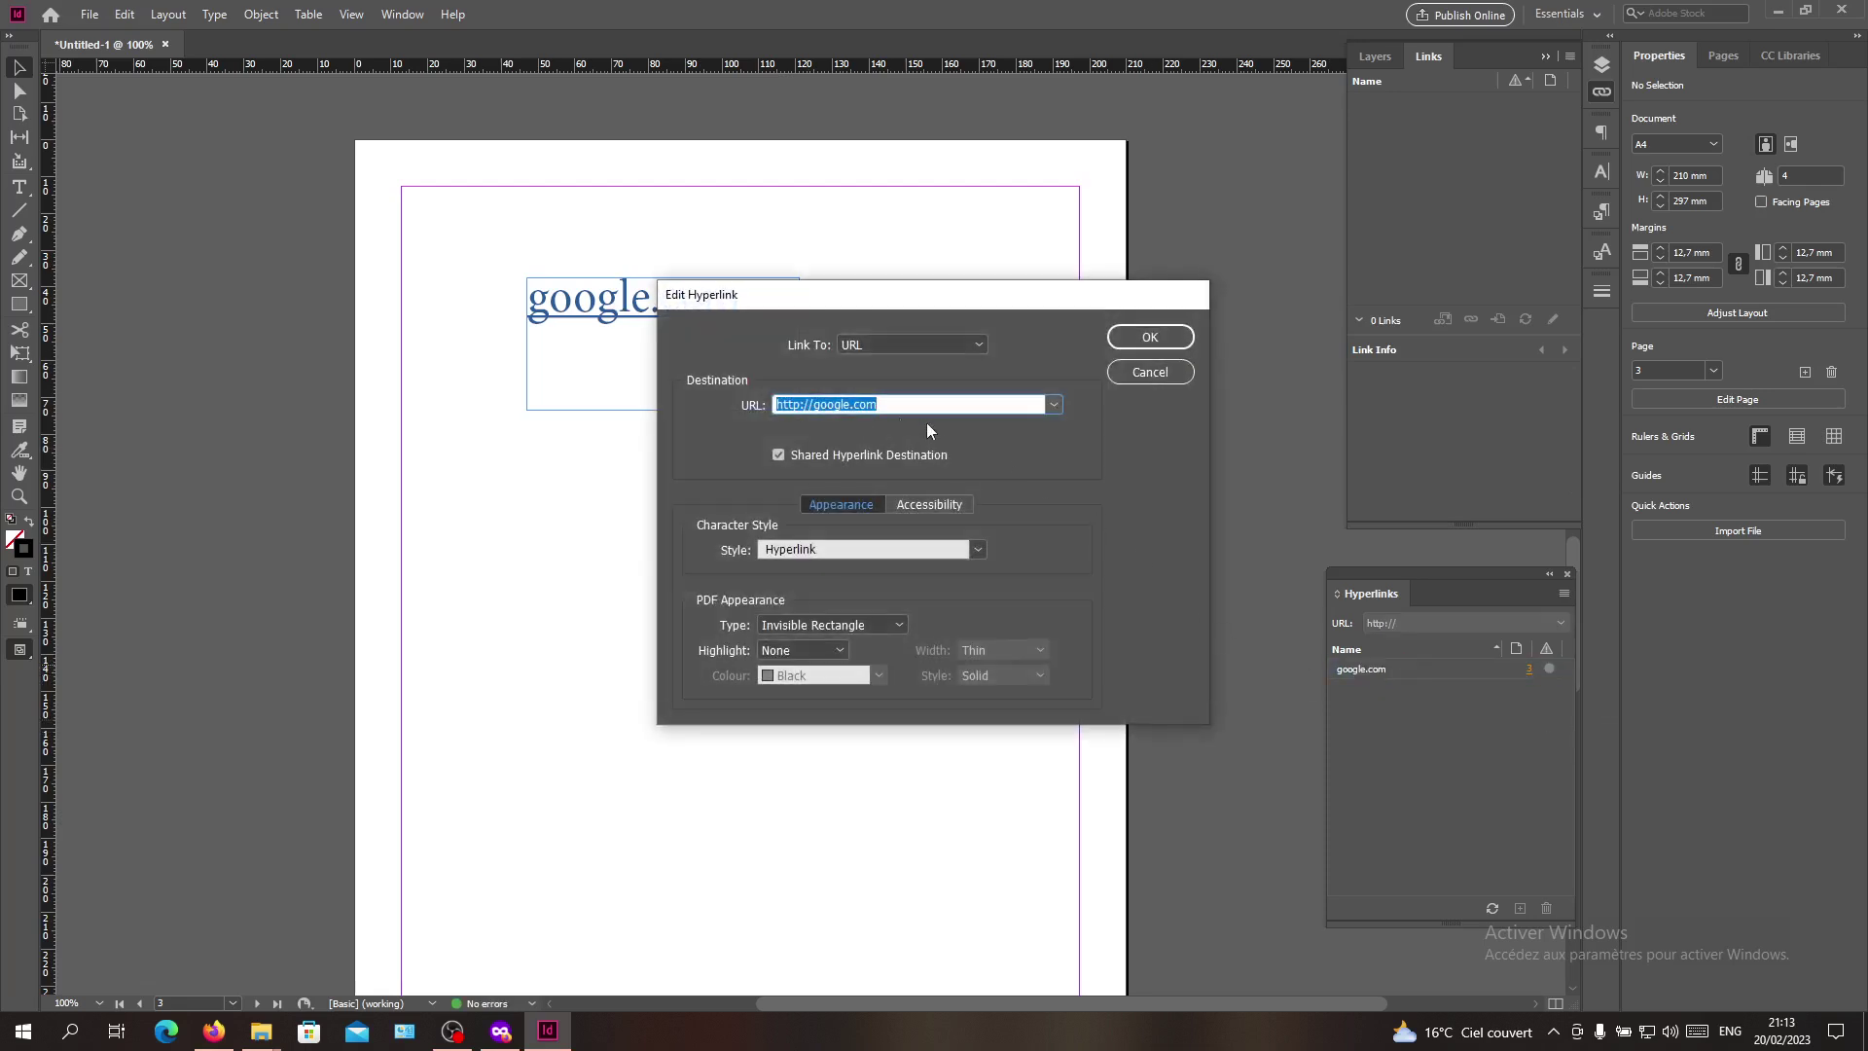
pyautogui.click(1132, 337)
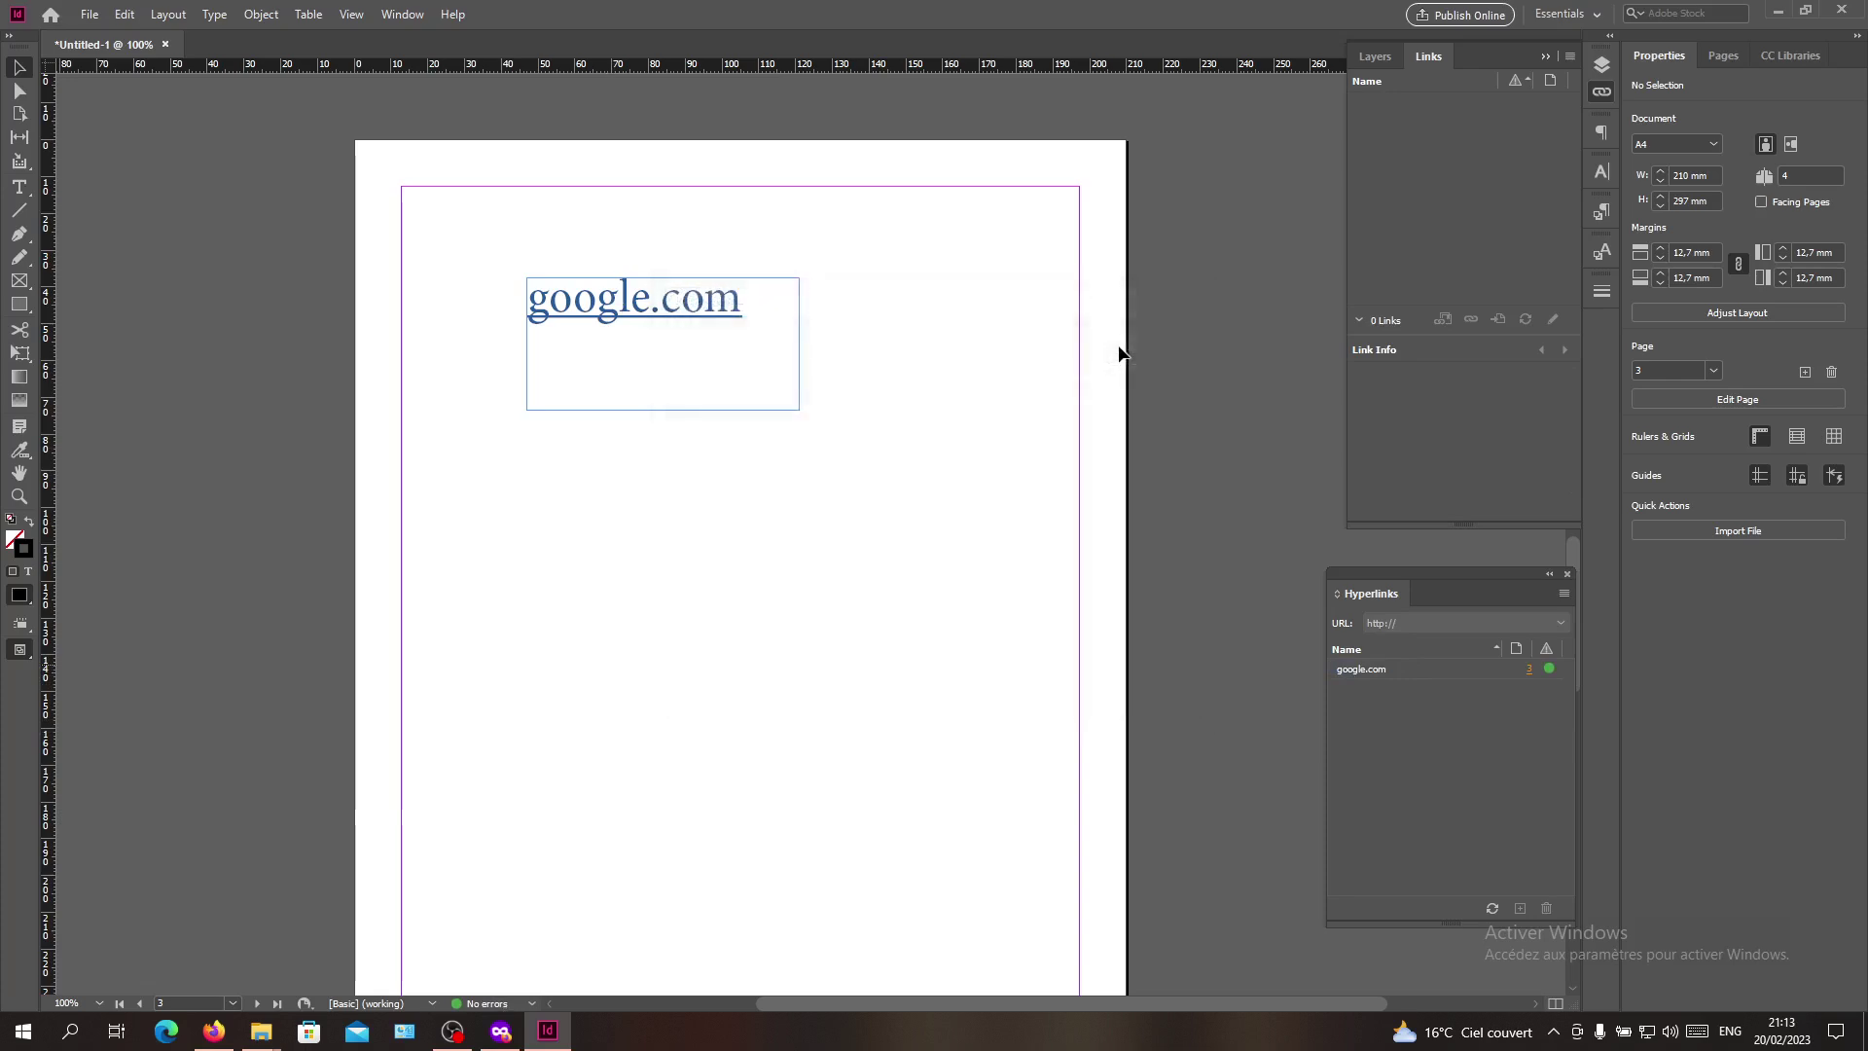
pyautogui.click(1552, 59)
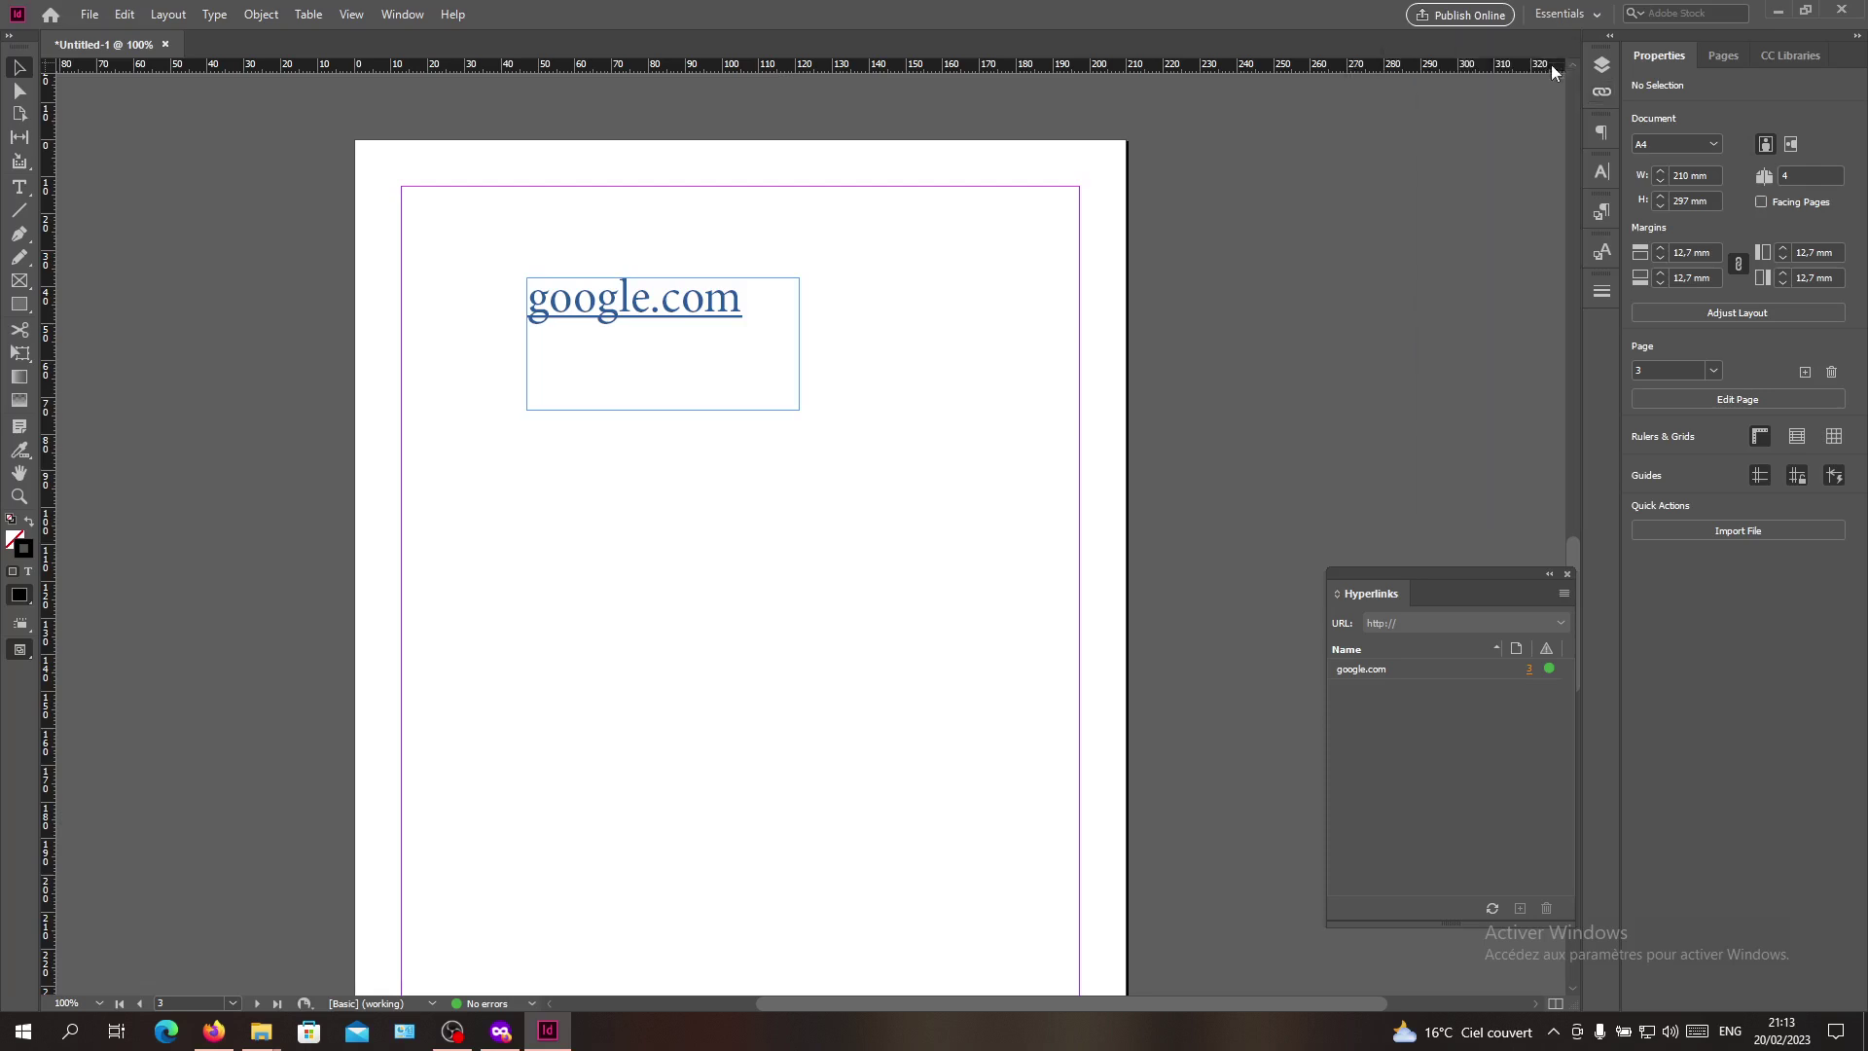
pyautogui.click(1565, 574)
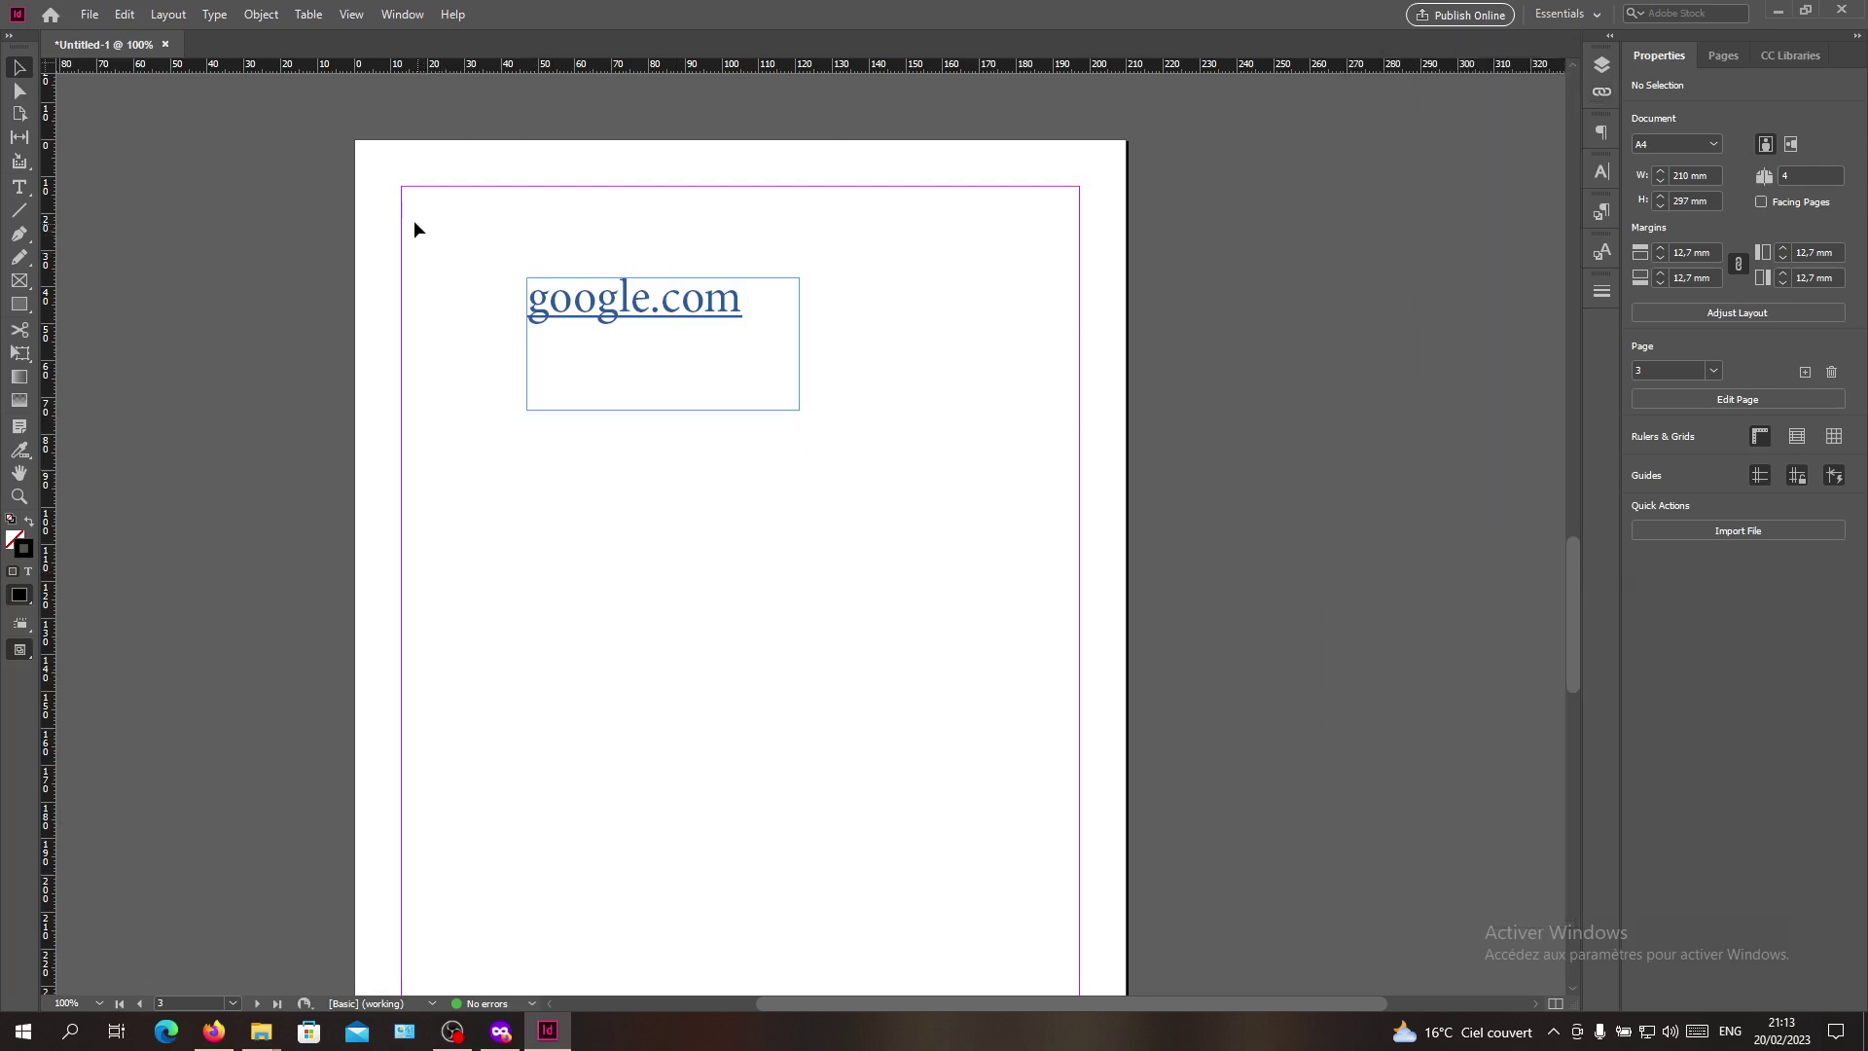